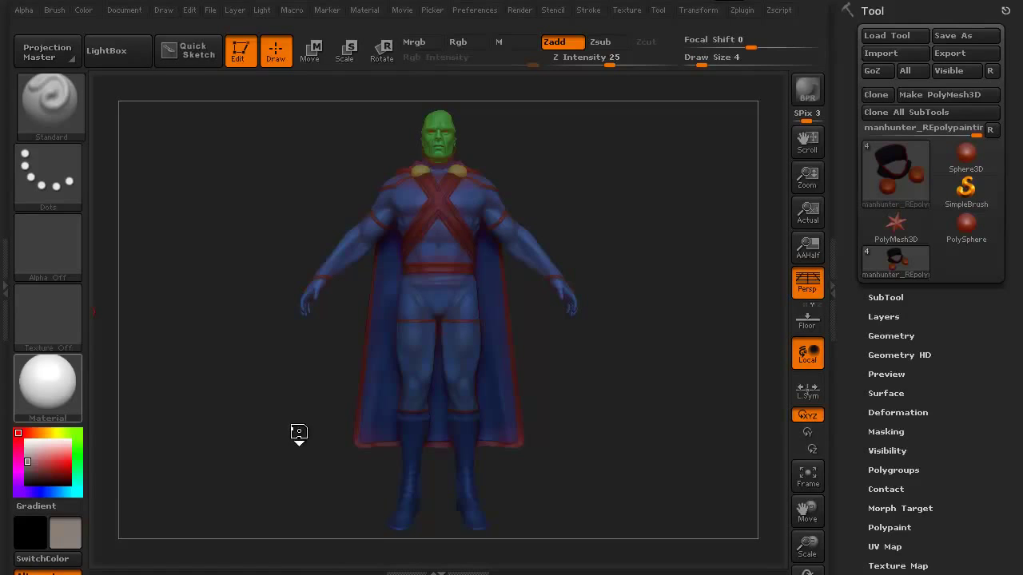
Open the subtool list and examine the Martian Manhunter figure, from the full body to a close view of the head.
{"action": "left_click_drag", "start_coordinate": [298, 451], "coordinate": [313, 429]}
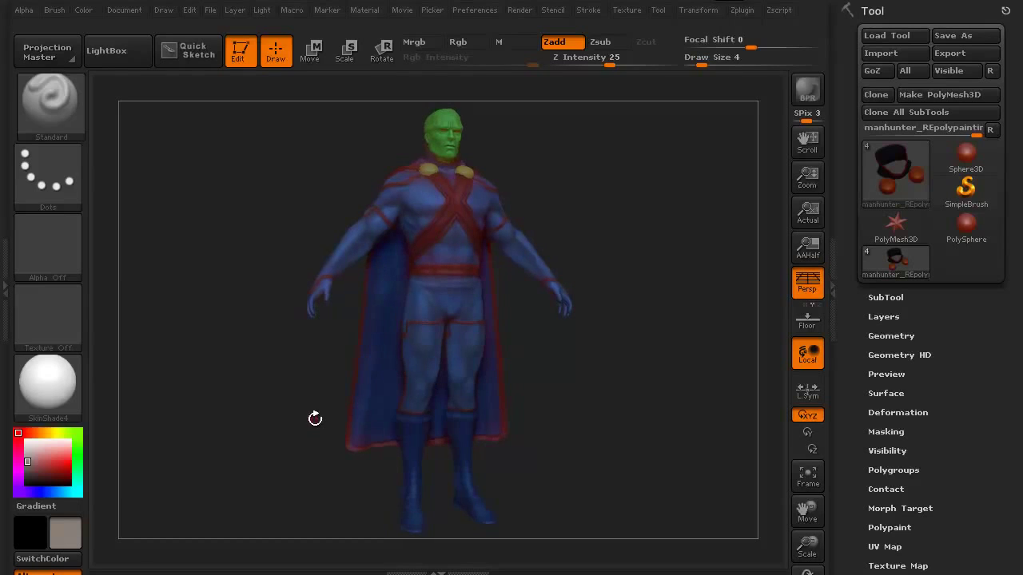
{"action": "left_click", "coordinate": [895, 297]}
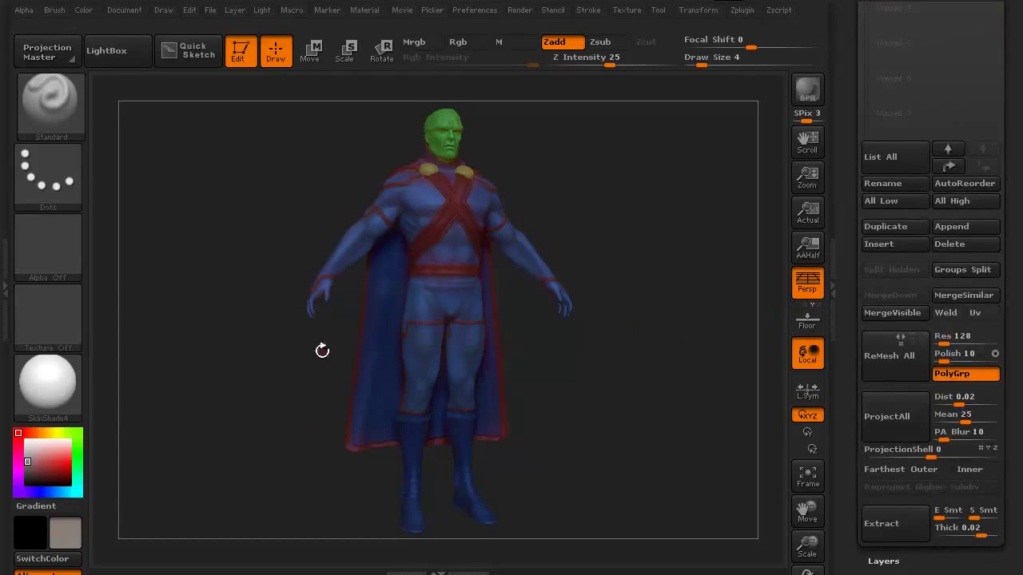
{"action": "left_click_drag", "start_coordinate": [1013, 211], "coordinate": [996, 409]}
{"action": "left_click_drag", "start_coordinate": [321, 405], "coordinate": [281, 490], "text": "alt"}
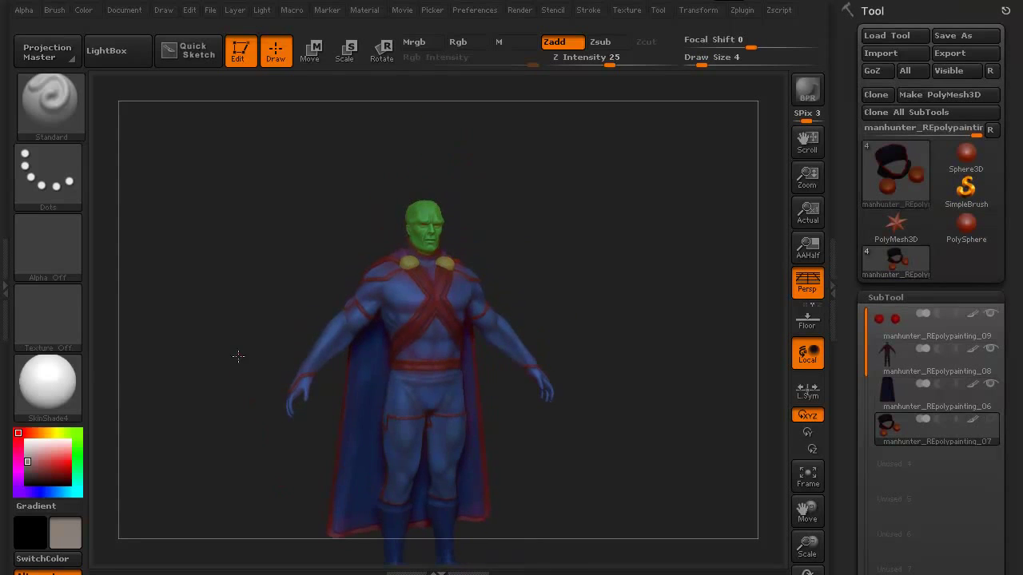
{"action": "left_click_drag", "start_coordinate": [238, 357], "coordinate": [258, 420], "text": "alt"}
{"action": "left_click_drag", "start_coordinate": [229, 233], "coordinate": [270, 388], "text": "alt"}
{"action": "left_click_drag", "start_coordinate": [251, 322], "coordinate": [290, 371]}
{"action": "left_click_drag", "start_coordinate": [227, 190], "coordinate": [248, 418], "text": "alt"}
{"action": "left_click_drag", "start_coordinate": [239, 349], "coordinate": [213, 421], "text": "alt"}
{"action": "left_click_drag", "start_coordinate": [228, 331], "coordinate": [223, 256]}
{"action": "left_click_drag", "start_coordinate": [203, 182], "coordinate": [214, 381], "text": "alt"}
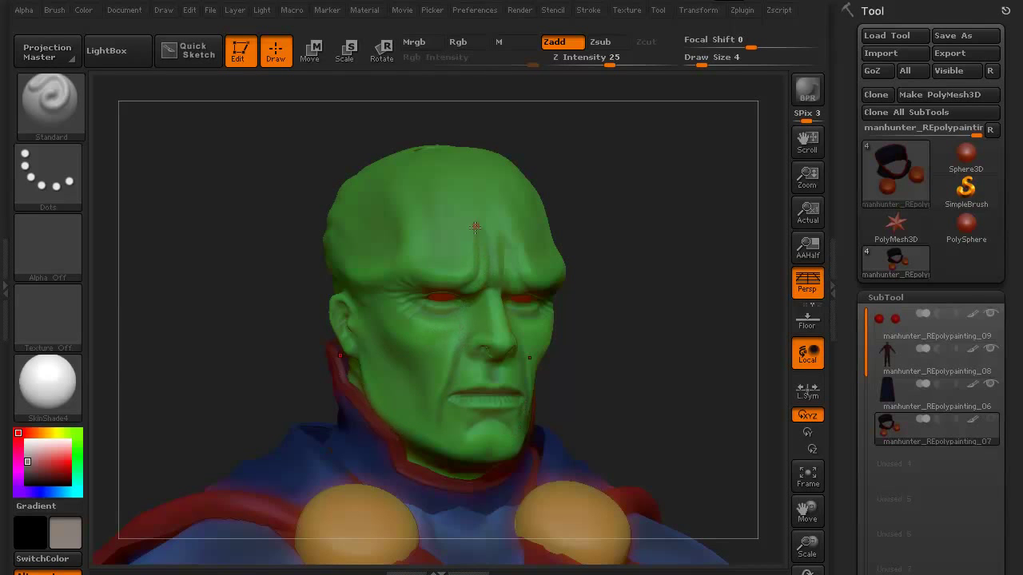
{"action": "left_click_drag", "start_coordinate": [271, 230], "coordinate": [303, 304]}
Select the body subtool manhunter_REpolypainting_08 and add a new layer to it.
{"action": "left_click", "coordinate": [949, 366]}
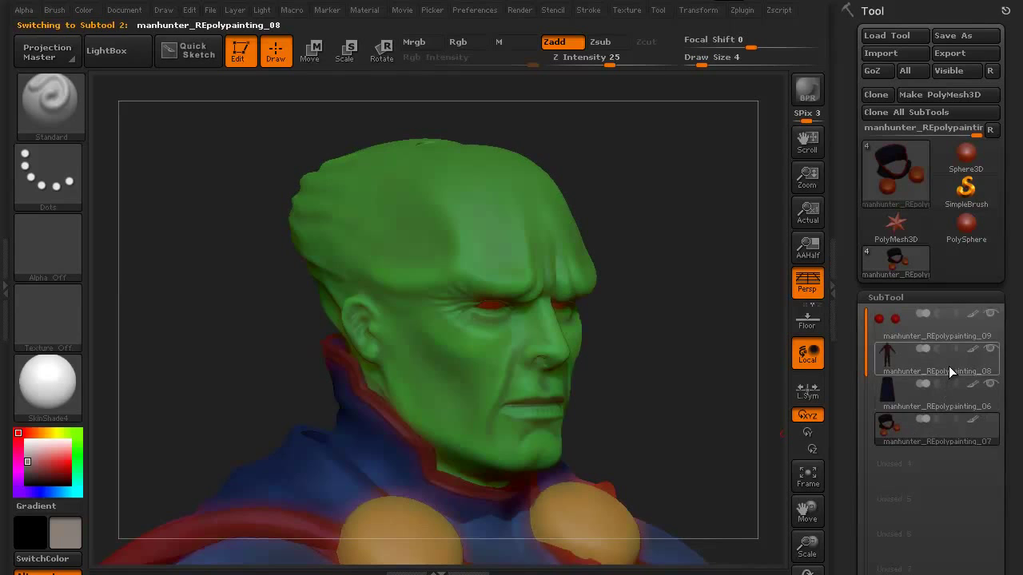
{"action": "mouse_move", "coordinate": [994, 427]}
{"action": "left_click_drag", "start_coordinate": [244, 315], "coordinate": [159, 397]}
{"action": "left_click_drag", "start_coordinate": [995, 421], "coordinate": [1019, 347]}
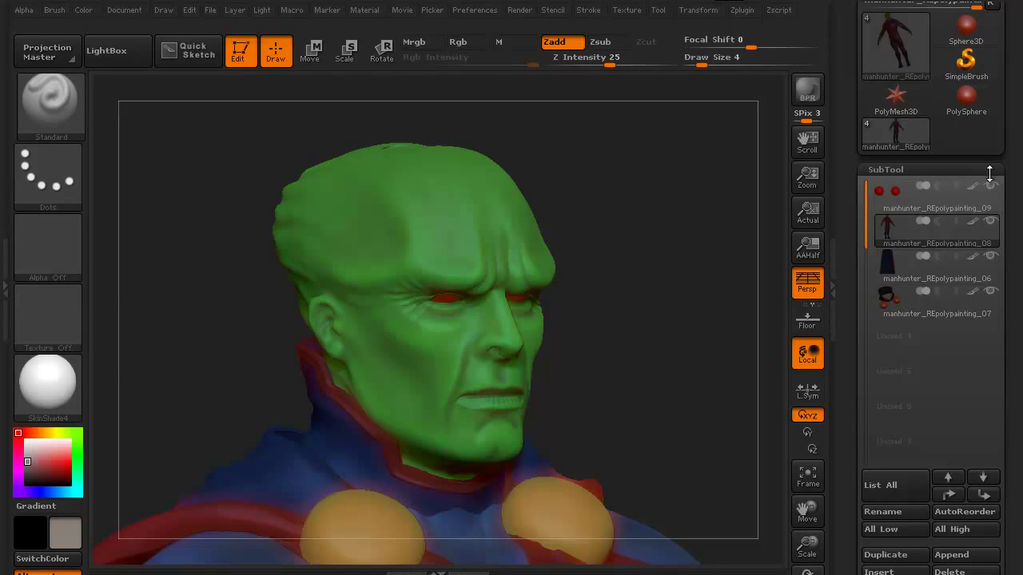
{"action": "left_click_drag", "start_coordinate": [1010, 176], "coordinate": [1004, 46]}
{"action": "left_click_drag", "start_coordinate": [1013, 221], "coordinate": [1014, 150]}
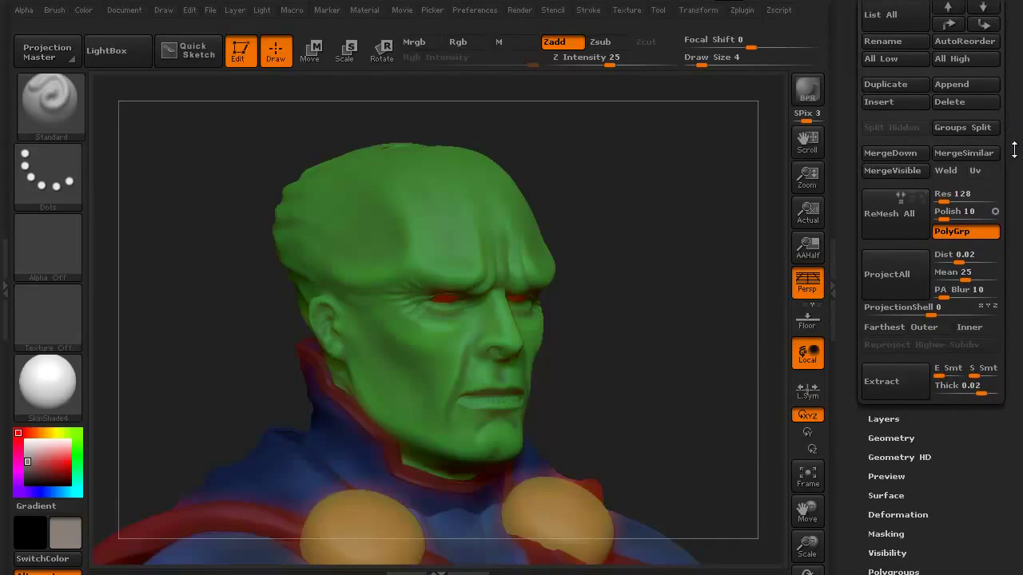
{"action": "left_click", "coordinate": [882, 419]}
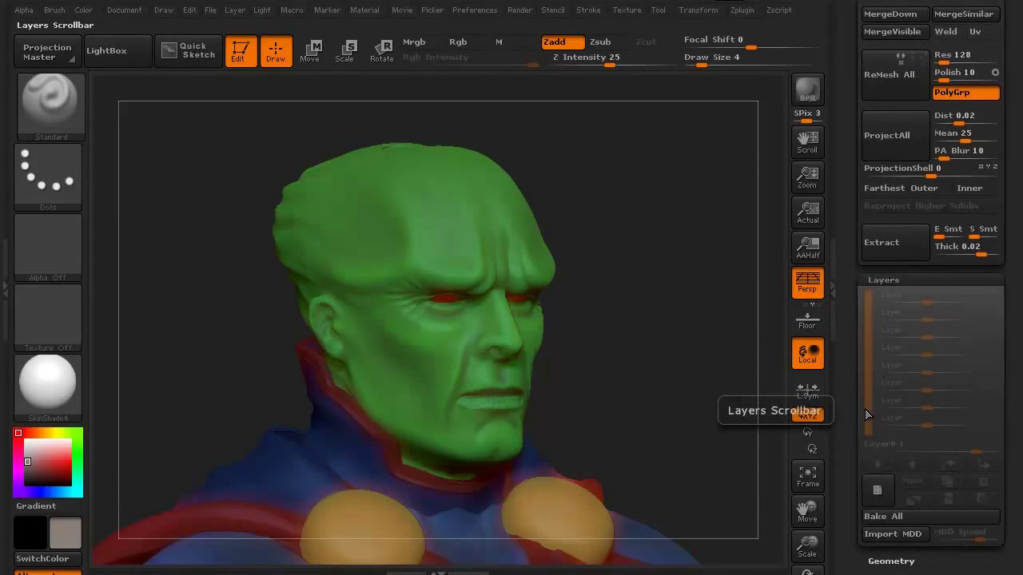
{"action": "left_click_drag", "start_coordinate": [1013, 330], "coordinate": [1013, 338]}
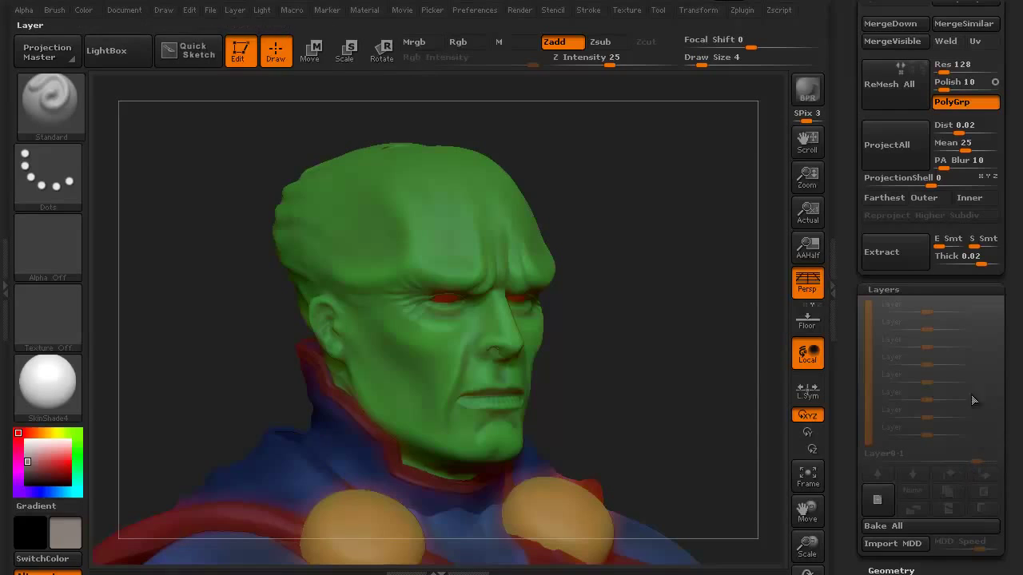
{"action": "left_click", "coordinate": [878, 501]}
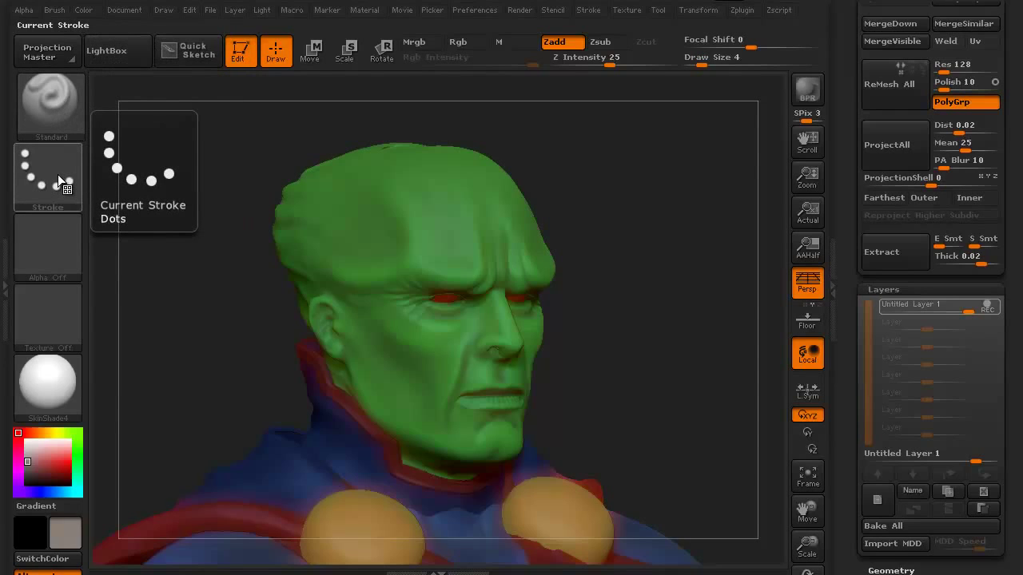
Change the Standard brush's stroke to FreeHand and set Mouse Avg to 15.
{"action": "left_click", "coordinate": [57, 174]}
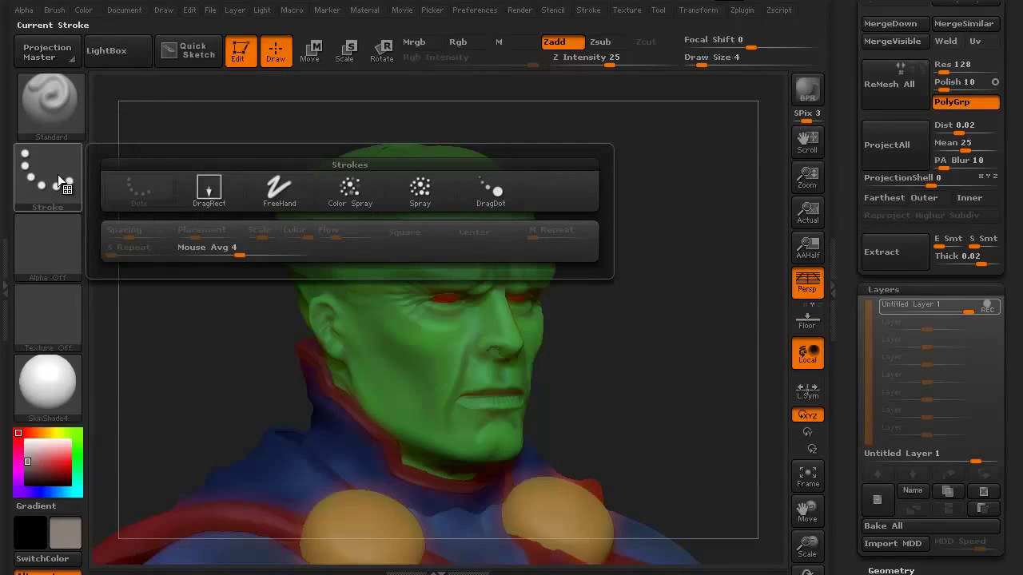
{"action": "left_click", "coordinate": [272, 189]}
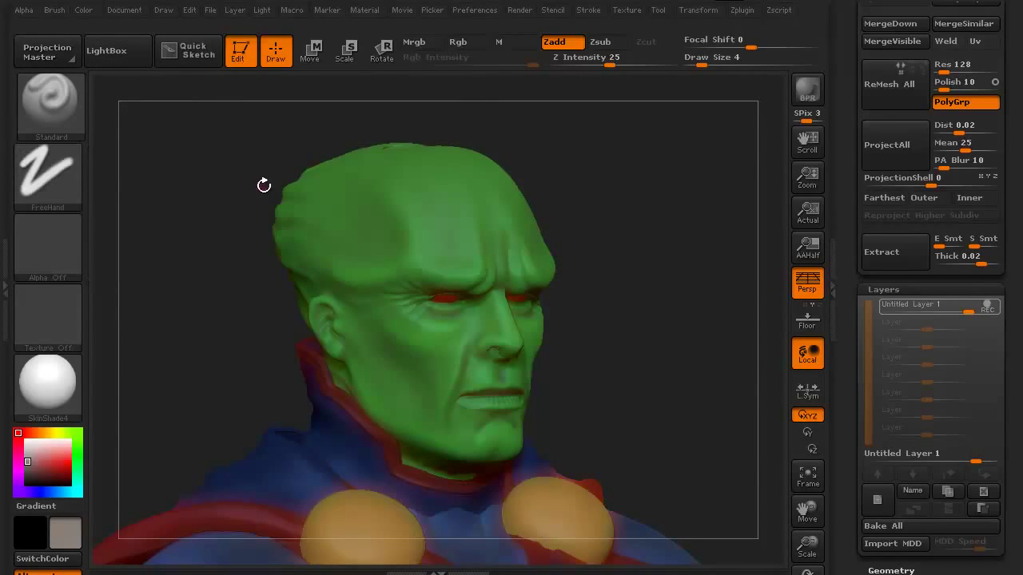
{"action": "left_click", "coordinate": [589, 10]}
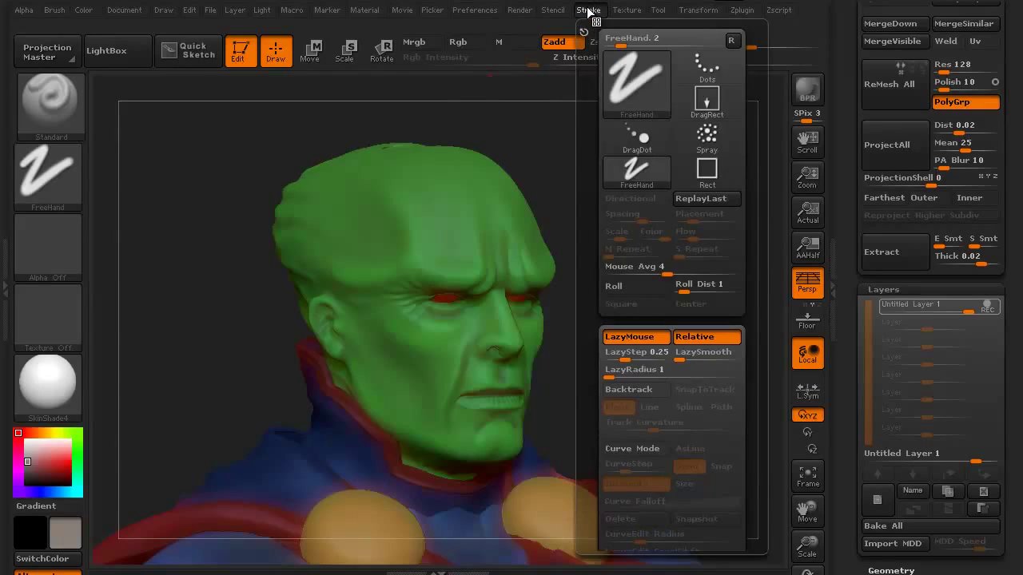
{"action": "left_click_drag", "start_coordinate": [660, 270], "coordinate": [711, 273]}
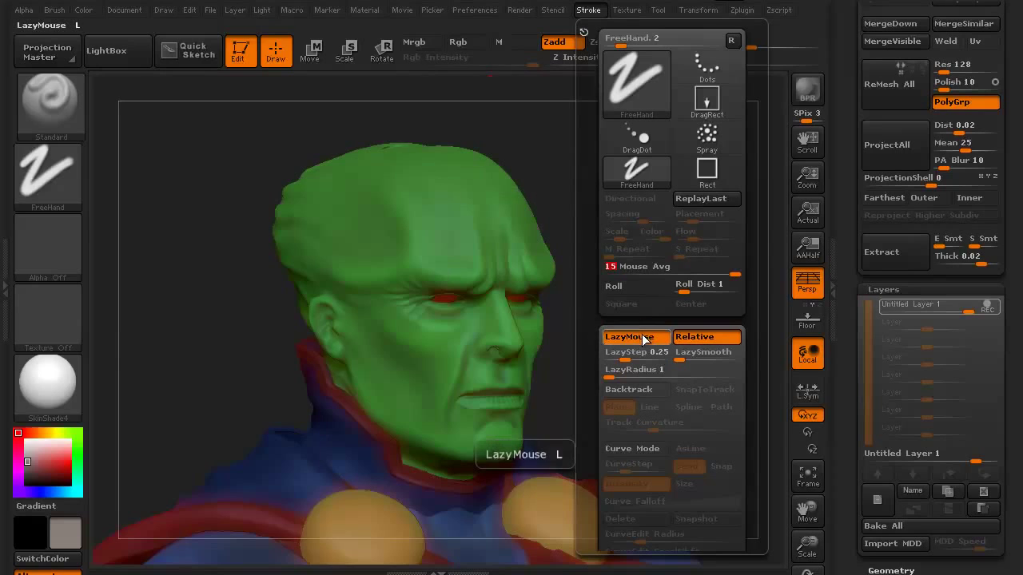
Set Draw Size to 34 and Z Intensity to 11, and sculpt more prominent cheekbones on the face.
{"action": "mouse_move", "coordinate": [264, 376]}
{"action": "left_mouse_down"}
{"action": "mouse_move", "coordinate": [245, 434]}
{"action": "mouse_move", "coordinate": [243, 370]}
{"action": "mouse_move", "coordinate": [208, 258]}
{"action": "mouse_move", "coordinate": [222, 346]}
{"action": "left_mouse_up"}
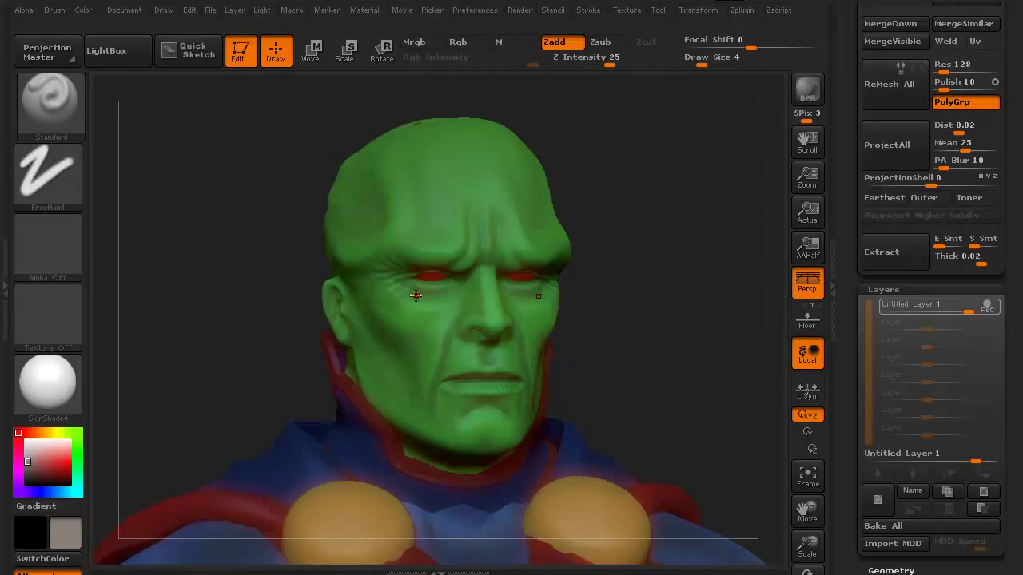
{"action": "key", "text": "bracketright"}
{"action": "key", "text": "bracketright"}
{"action": "key", "text": "bracketright"}
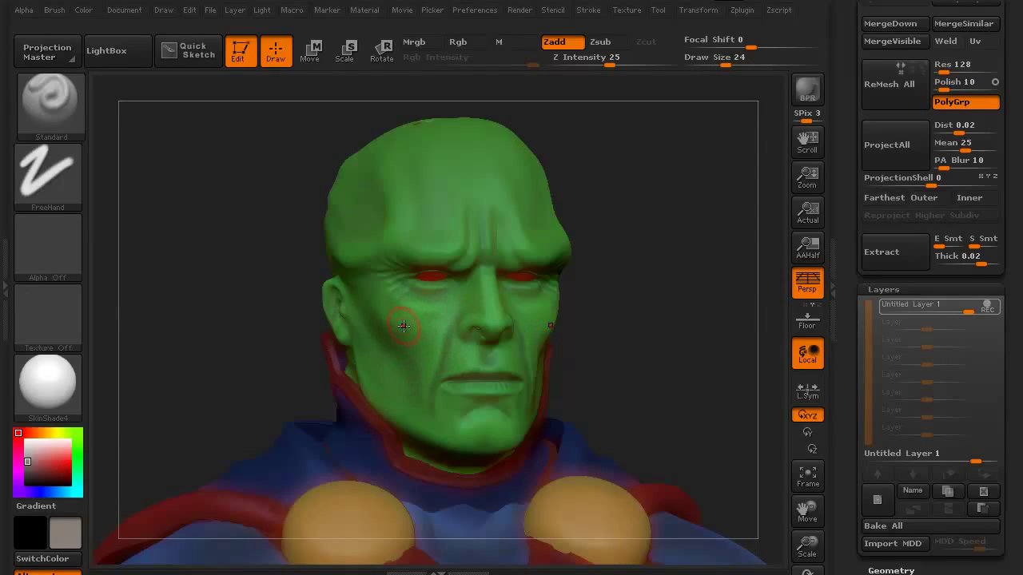
{"action": "left_click_drag", "start_coordinate": [608, 59], "coordinate": [592, 59]}
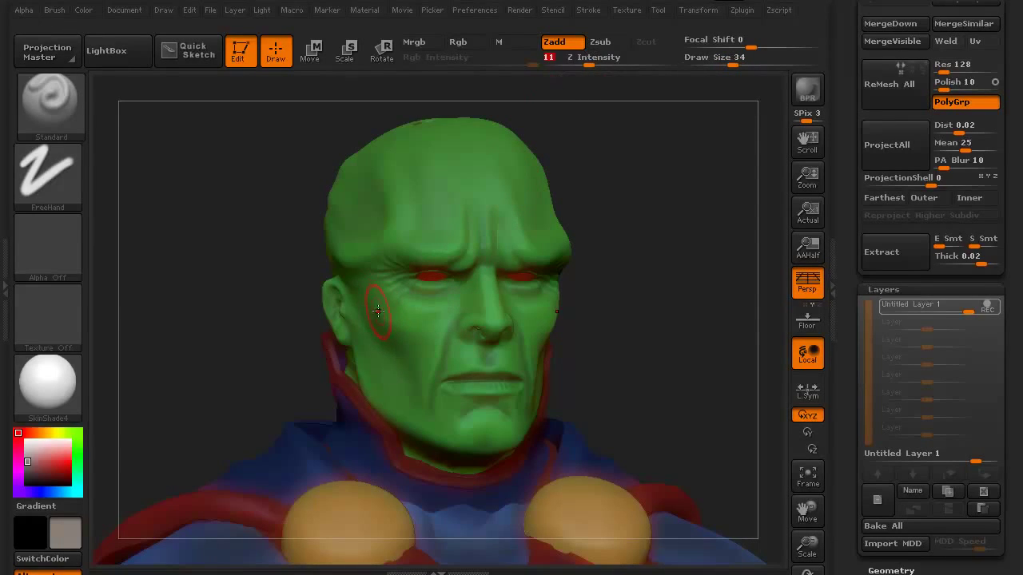
{"action": "key", "text": "bracketright"}
{"action": "mouse_move", "coordinate": [377, 304]}
{"action": "left_mouse_down"}
{"action": "mouse_move", "coordinate": [413, 332]}
{"action": "mouse_move", "coordinate": [381, 309]}
{"action": "mouse_move", "coordinate": [413, 333]}
{"action": "mouse_move", "coordinate": [417, 413]}
{"action": "mouse_move", "coordinate": [484, 439]}
{"action": "mouse_move", "coordinate": [417, 427]}
{"action": "mouse_move", "coordinate": [387, 394]}
{"action": "left_mouse_up"}
Build up the jawline and chin with the Standard brush, varying the brush size as needed.
{"action": "key", "text": "bracketleft"}
{"action": "key", "text": "bracketleft"}
{"action": "key", "text": "bracketright"}
{"action": "key", "text": "bracketright"}
{"action": "key", "text": "bracketleft"}
{"action": "mouse_move", "coordinate": [441, 440]}
{"action": "left_mouse_down"}
{"action": "mouse_move", "coordinate": [380, 400]}
{"action": "mouse_move", "coordinate": [353, 331]}
{"action": "left_mouse_up"}
{"action": "left_click_drag", "start_coordinate": [253, 283], "coordinate": [346, 349]}
{"action": "key", "text": "bracketleft"}
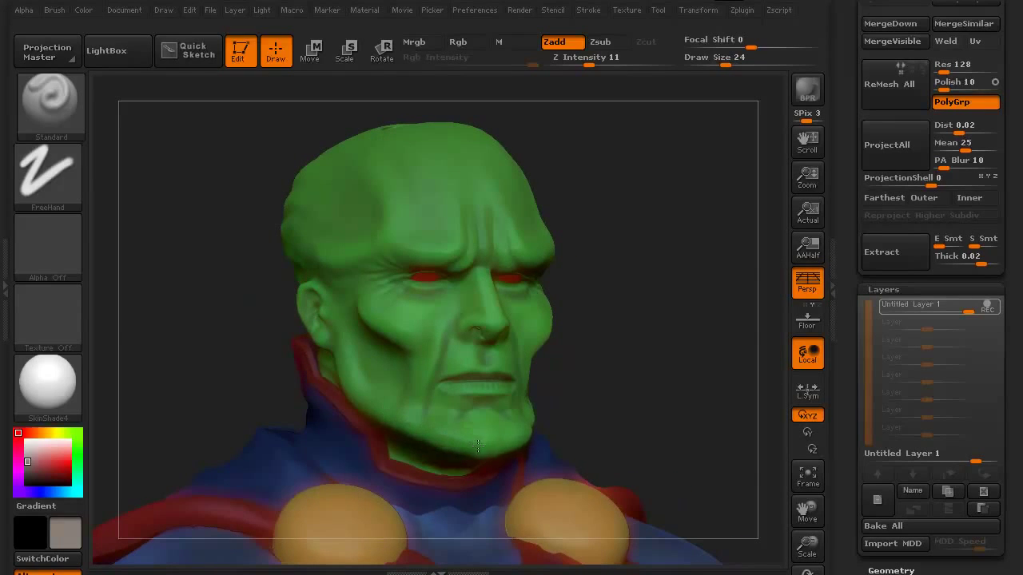
Build up a heavier brow ridge above the eyes with the Standard brush, checking the head from several angles.
{"action": "left_click_drag", "start_coordinate": [249, 286], "coordinate": [219, 270]}
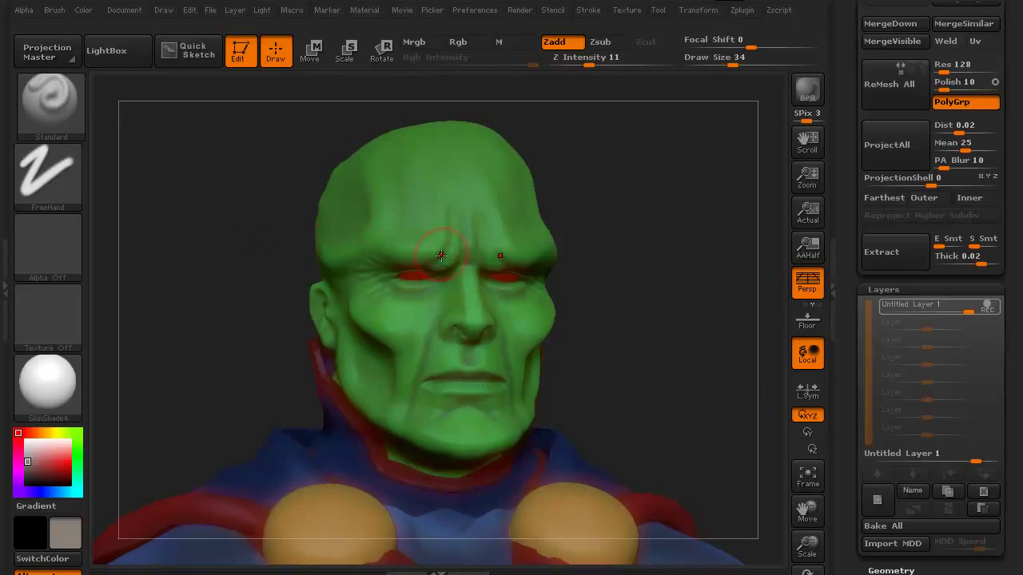
{"action": "mouse_move", "coordinate": [437, 255]}
{"action": "left_mouse_down"}
{"action": "mouse_move", "coordinate": [339, 257]}
{"action": "mouse_move", "coordinate": [382, 204]}
{"action": "mouse_move", "coordinate": [361, 147]}
{"action": "left_mouse_up"}
{"action": "key", "text": "bracketright"}
{"action": "mouse_move", "coordinate": [279, 171]}
{"action": "left_mouse_down"}
{"action": "mouse_move", "coordinate": [263, 170]}
{"action": "mouse_move", "coordinate": [279, 172]}
{"action": "left_mouse_up"}
{"action": "left_click_drag", "start_coordinate": [248, 209], "coordinate": [286, 212]}
{"action": "key", "text": "bracketleft"}
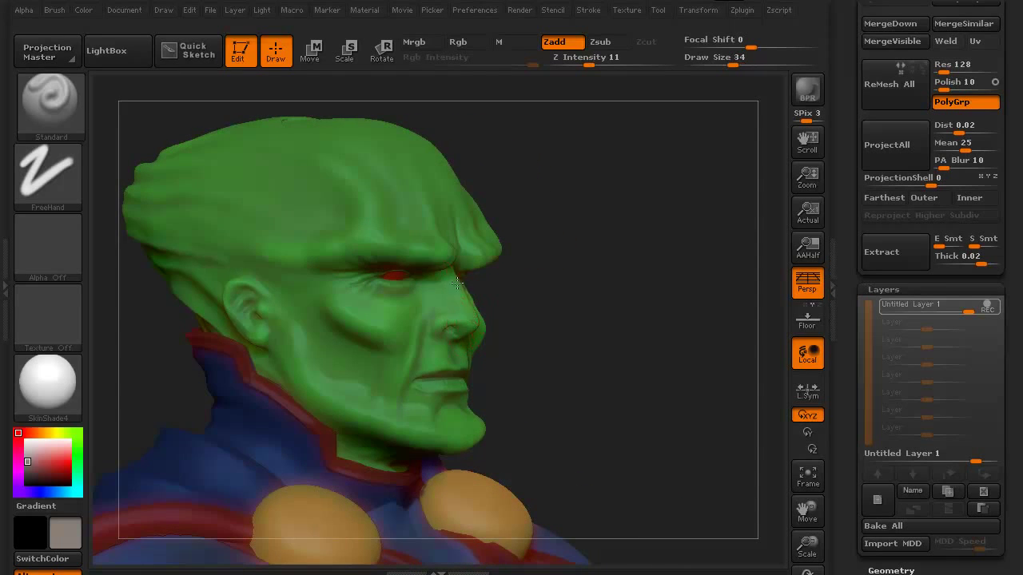
{"action": "mouse_move", "coordinate": [572, 456]}
{"action": "left_mouse_down"}
{"action": "mouse_move", "coordinate": [553, 460]}
{"action": "mouse_move", "coordinate": [194, 297]}
{"action": "mouse_move", "coordinate": [219, 291]}
{"action": "mouse_move", "coordinate": [189, 304]}
{"action": "mouse_move", "coordinate": [216, 302]}
{"action": "mouse_move", "coordinate": [231, 315]}
{"action": "mouse_move", "coordinate": [215, 306]}
{"action": "mouse_move", "coordinate": [222, 317]}
{"action": "left_mouse_up"}
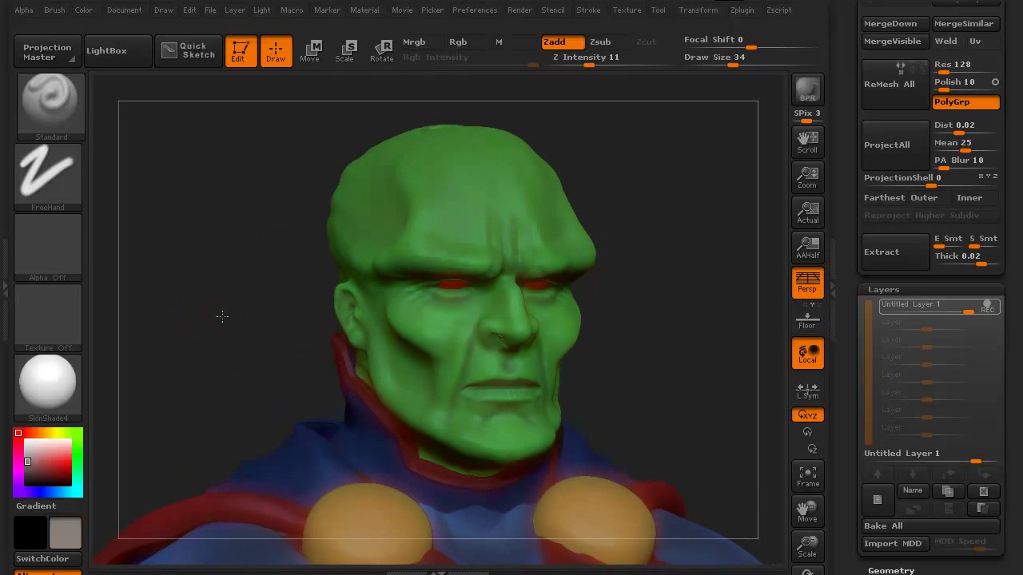
Preview the sculpted layer at different strengths by lowering its intensity to -1 and restoring it to 1.
{"action": "mouse_move", "coordinate": [964, 311]}
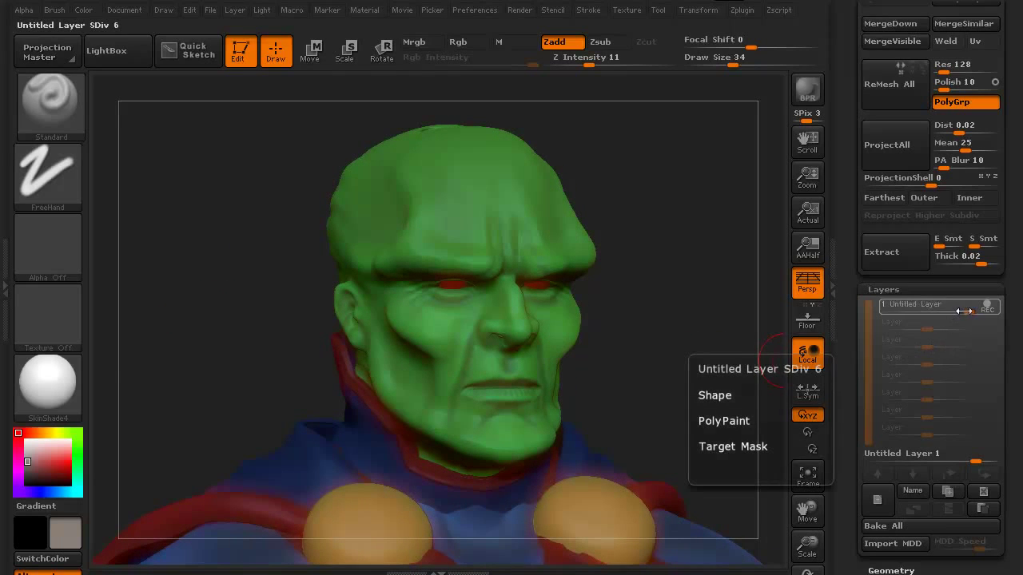
{"action": "left_click_drag", "start_coordinate": [967, 311], "coordinate": [964, 310]}
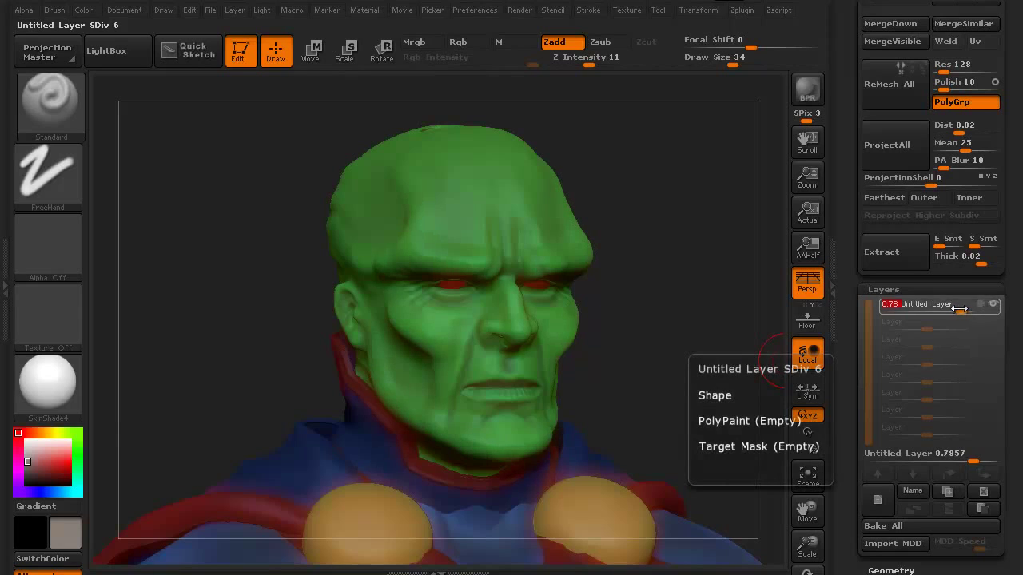
{"action": "mouse_move", "coordinate": [961, 310]}
{"action": "left_mouse_down"}
{"action": "mouse_move", "coordinate": [940, 306]}
{"action": "mouse_move", "coordinate": [981, 304]}
{"action": "mouse_move", "coordinate": [957, 304]}
{"action": "left_mouse_up"}
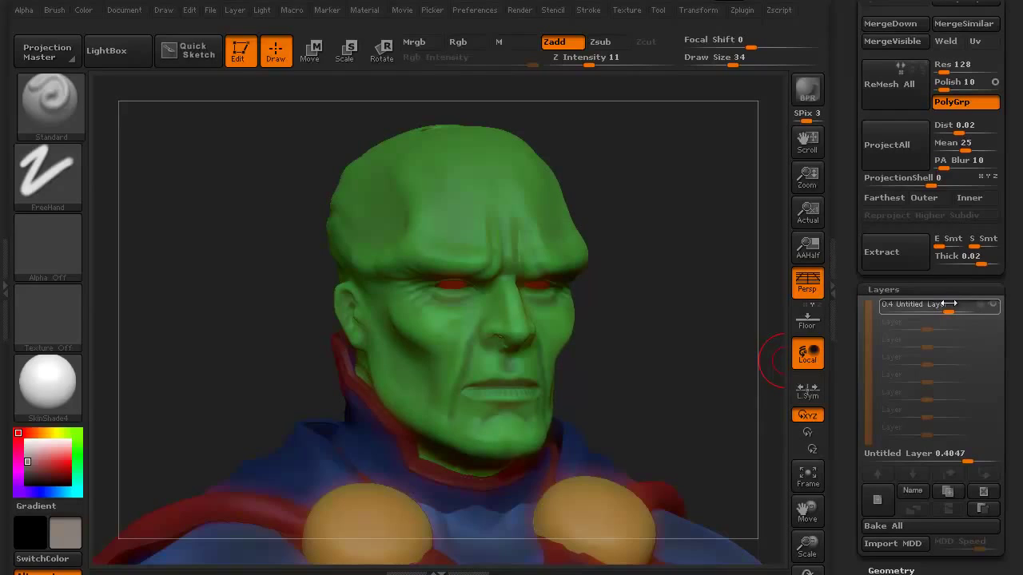
{"action": "left_click_drag", "start_coordinate": [948, 304], "coordinate": [876, 306]}
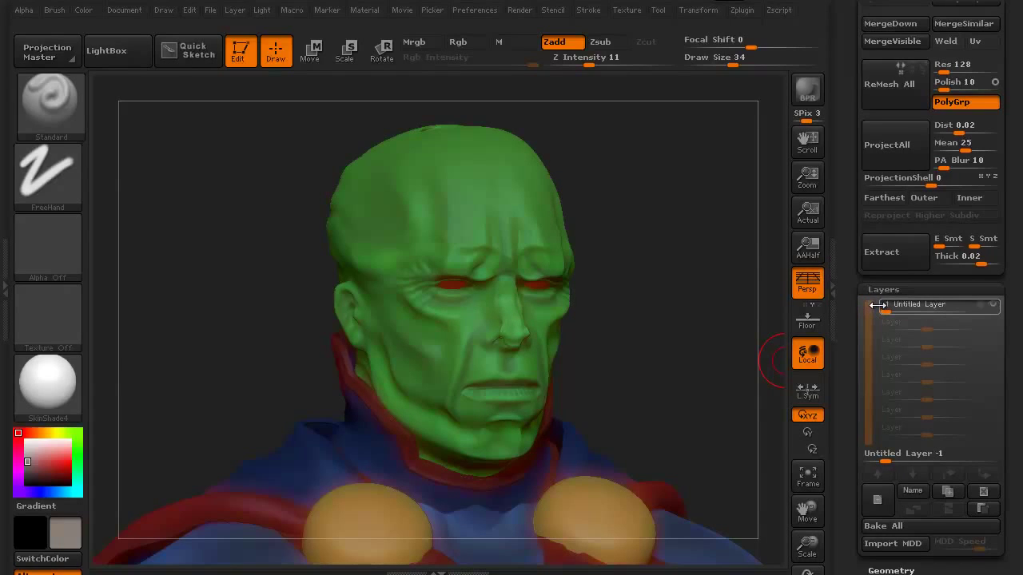
{"action": "left_click_drag", "start_coordinate": [901, 305], "coordinate": [981, 305]}
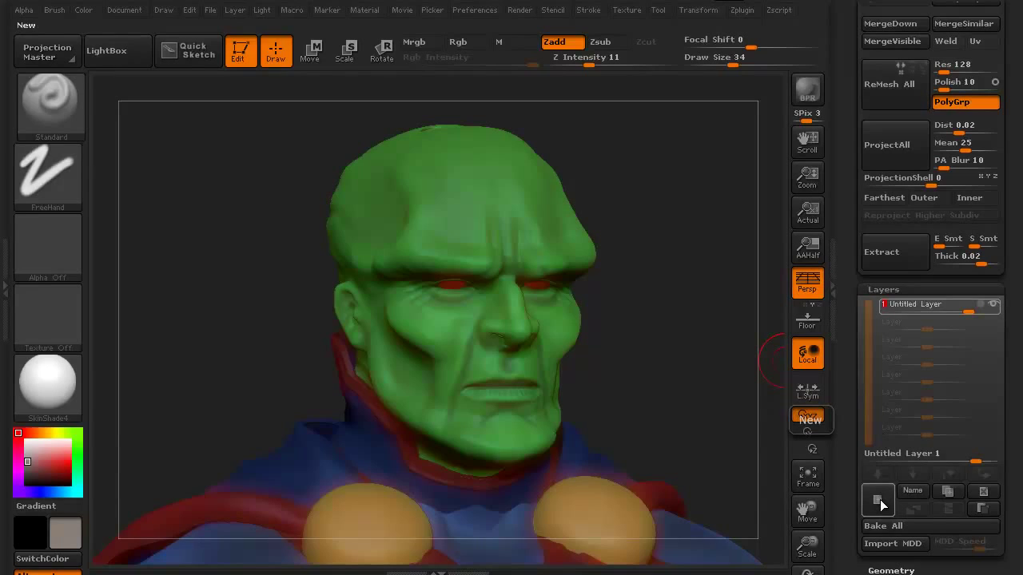
Add a second layer and mask three round spots up the centre of the forehead, using a Draw Size of 14 for the upper two.
{"action": "left_click", "coordinate": [880, 501]}
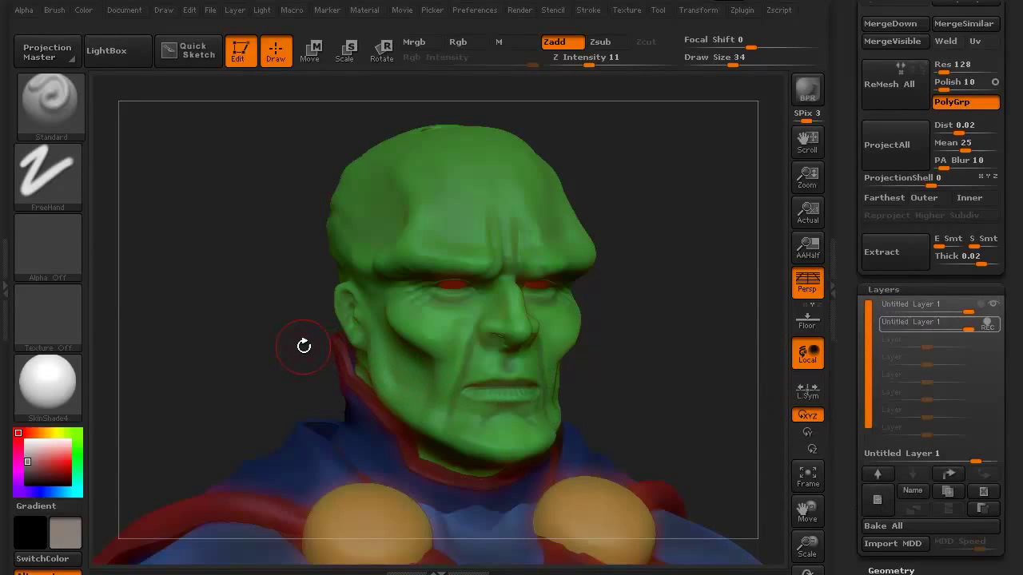
{"action": "mouse_move", "coordinate": [303, 345]}
{"action": "left_mouse_down"}
{"action": "mouse_move", "coordinate": [235, 283]}
{"action": "mouse_move", "coordinate": [219, 298]}
{"action": "mouse_move", "coordinate": [203, 296]}
{"action": "mouse_move", "coordinate": [287, 280]}
{"action": "left_mouse_up"}
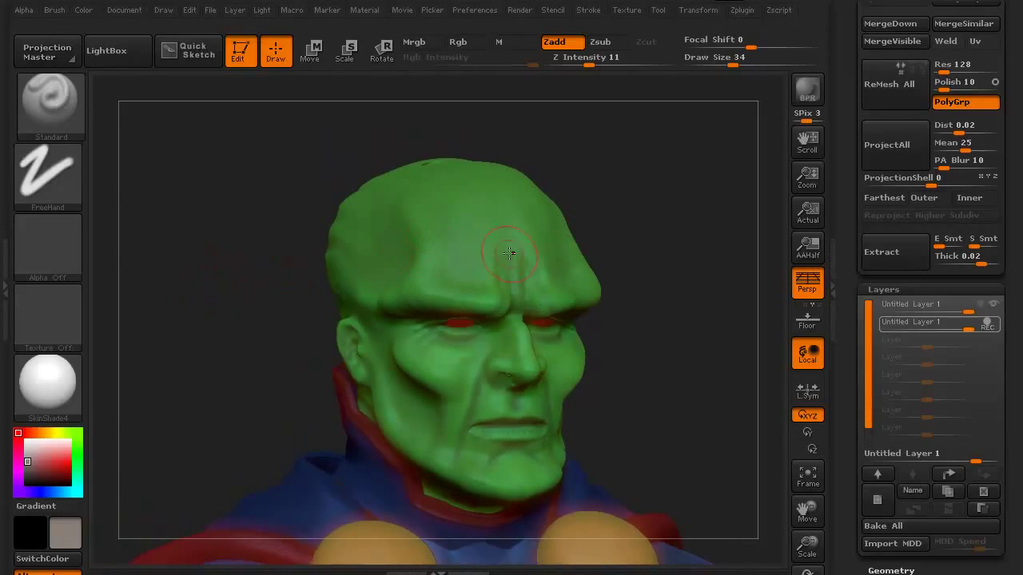
{"action": "left_click_drag", "start_coordinate": [508, 251], "coordinate": [506, 255], "text": "ctrl"}
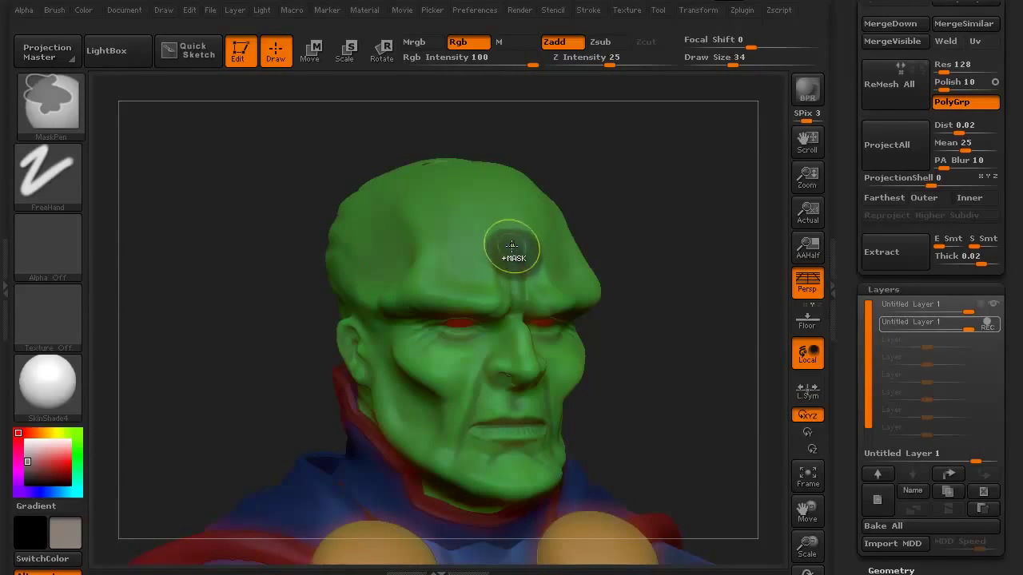
{"action": "left_click", "coordinate": [494, 202], "text": "ctrl"}
{"action": "left_click_drag", "start_coordinate": [274, 190], "coordinate": [240, 235]}
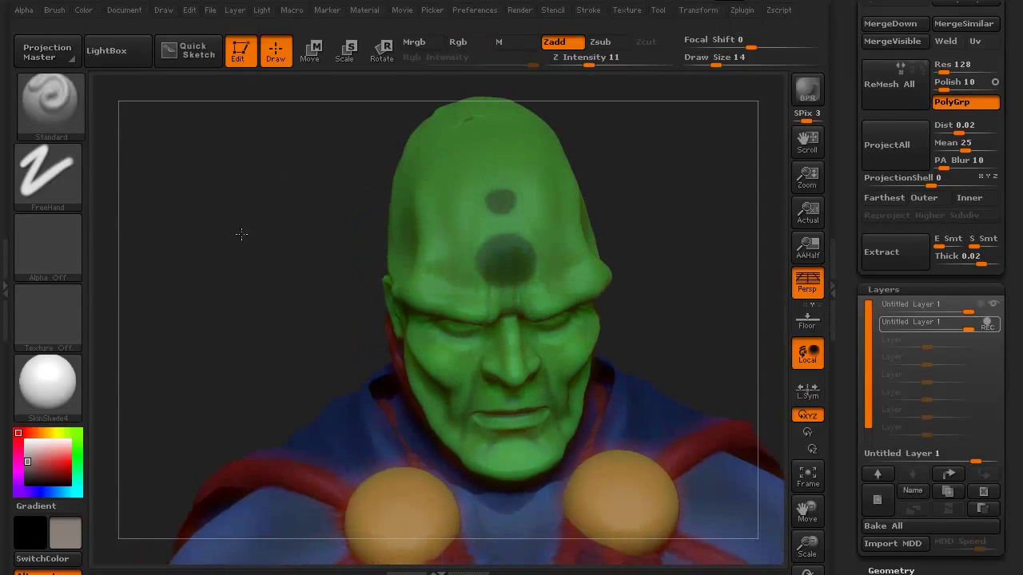
{"action": "left_click", "coordinate": [494, 156], "text": "ctrl"}
Invert the mask so only the forehead spots are editable, turn the head to profile and choose the SnakeHook brush.
{"action": "left_click_drag", "start_coordinate": [266, 308], "coordinate": [272, 275]}
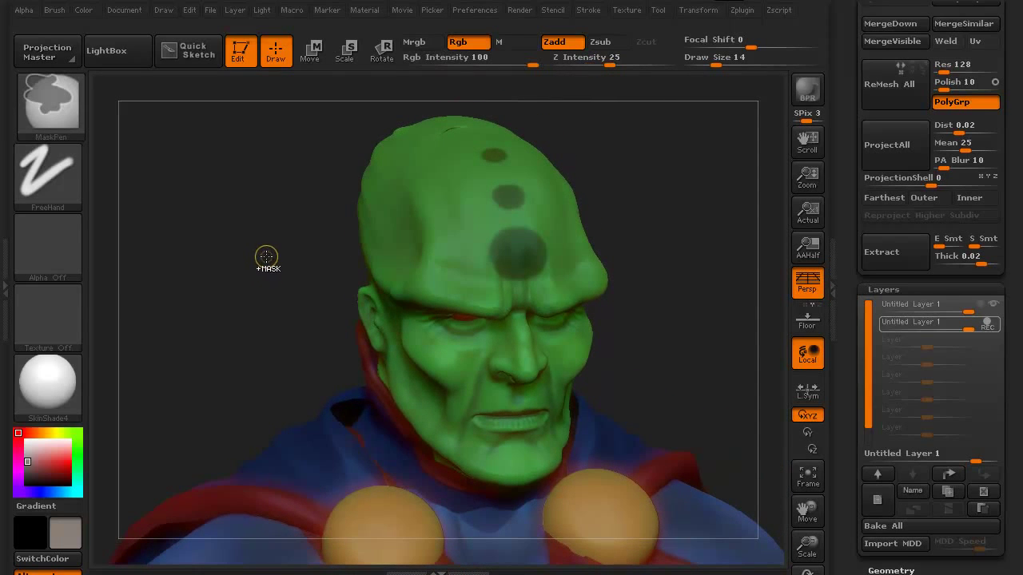
{"action": "left_click", "coordinate": [263, 260], "text": "ctrl"}
{"action": "mouse_move", "coordinate": [262, 264]}
{"action": "left_mouse_down"}
{"action": "mouse_move", "coordinate": [259, 286]}
{"action": "mouse_move", "coordinate": [204, 319]}
{"action": "mouse_move", "coordinate": [224, 338]}
{"action": "mouse_move", "coordinate": [205, 353]}
{"action": "left_mouse_up"}
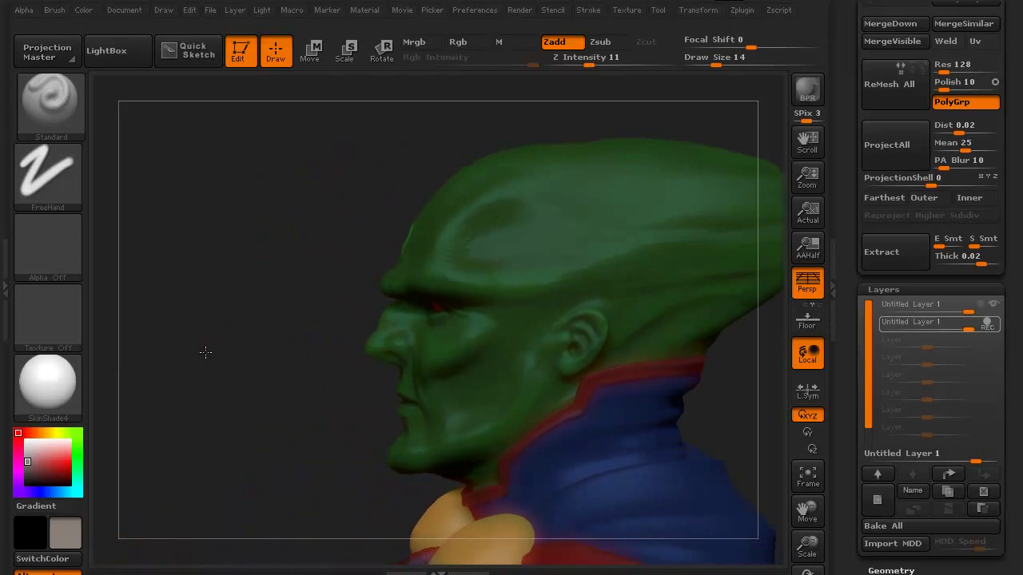
{"action": "left_click", "coordinate": [66, 110]}
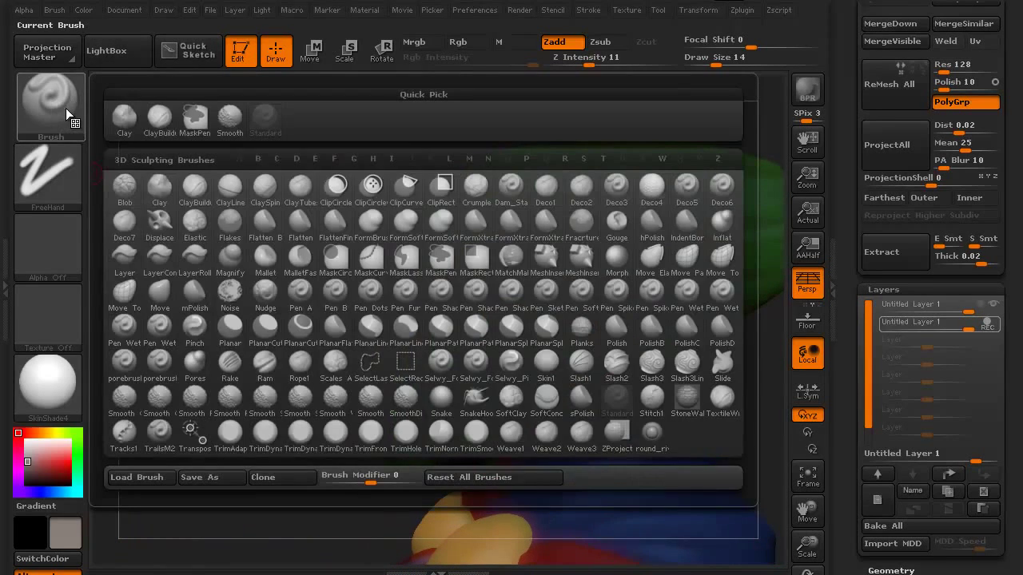
{"action": "key", "text": "s"}
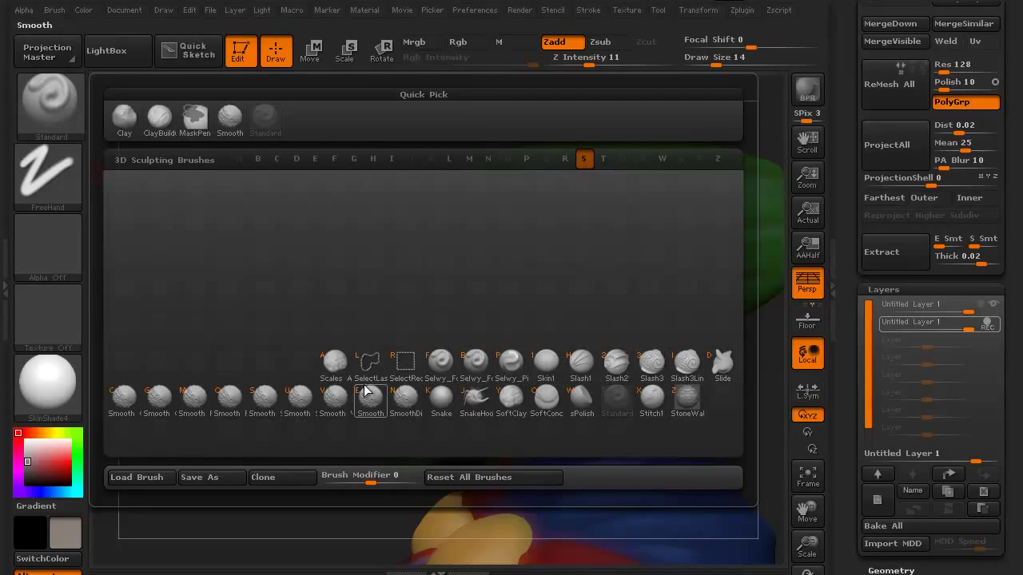
{"action": "left_click", "coordinate": [476, 400]}
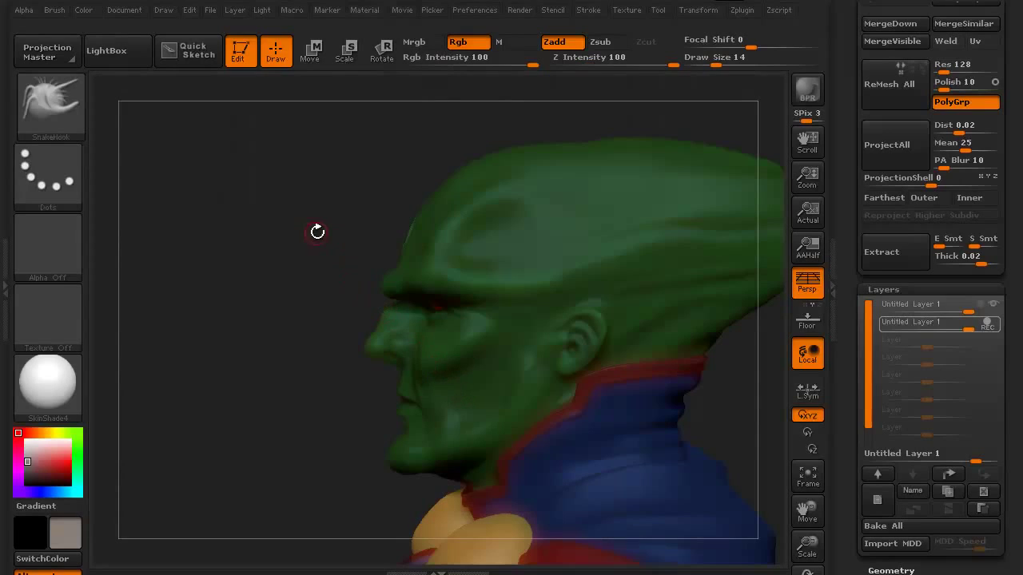
Set the SnakeHook brush to Draw Size 64 with Rgb off, undoing a trial pull on the lowest forehead spot.
{"action": "left_click_drag", "start_coordinate": [355, 211], "coordinate": [349, 214]}
{"action": "key", "text": "bracketright"}
{"action": "key", "text": "bracketright"}
{"action": "key", "text": "bracketright"}
{"action": "key", "text": "bracketright"}
{"action": "key", "text": "bracketright"}
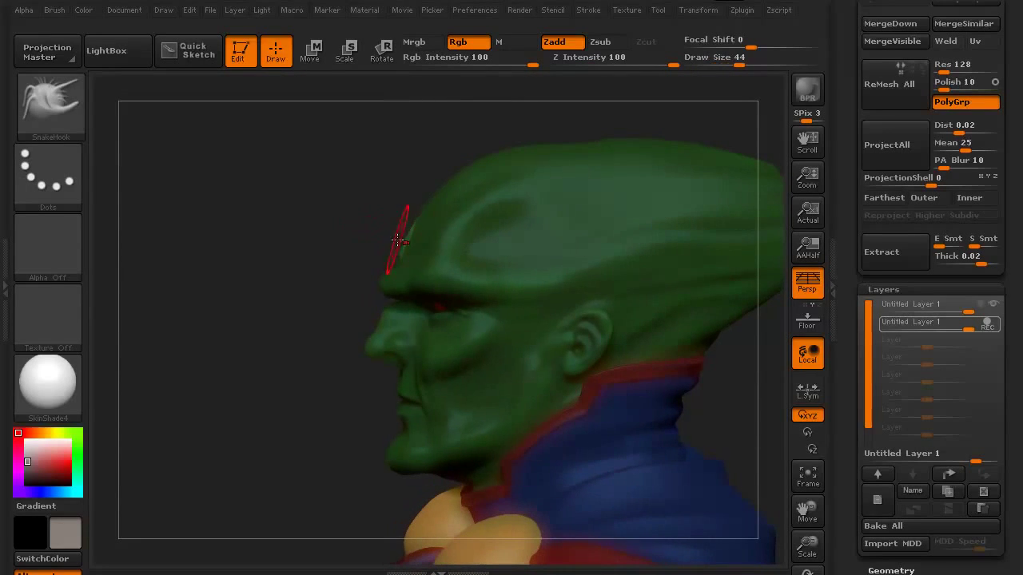
{"action": "left_click_drag", "start_coordinate": [402, 240], "coordinate": [352, 197]}
{"action": "key", "text": "ctrl+z"}
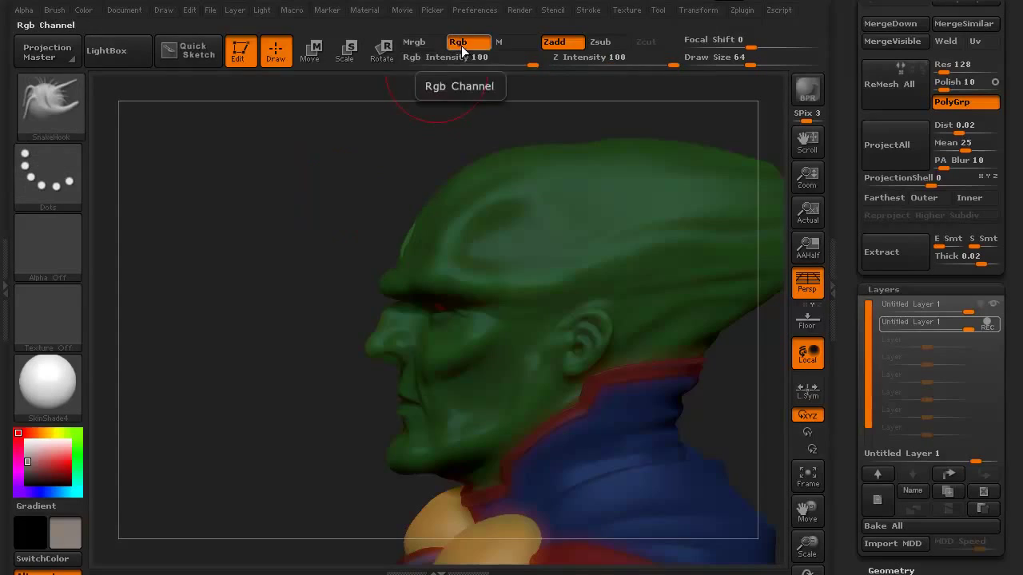
{"action": "left_click", "coordinate": [460, 41]}
Pull the three unmasked forehead spots out into long spikes angled up and forward, redoing the first as needed, and clear the mask.
{"action": "left_click_drag", "start_coordinate": [406, 237], "coordinate": [293, 151]}
{"action": "key", "text": "ctrl+z"}
{"action": "left_click_drag", "start_coordinate": [276, 297], "coordinate": [293, 329]}
{"action": "left_click_drag", "start_coordinate": [312, 279], "coordinate": [292, 285]}
{"action": "mouse_move", "coordinate": [438, 183]}
{"action": "left_mouse_down"}
{"action": "mouse_move", "coordinate": [406, 158]}
{"action": "mouse_move", "coordinate": [391, 121]}
{"action": "left_mouse_up"}
{"action": "left_click_drag", "start_coordinate": [252, 308], "coordinate": [234, 320]}
{"action": "left_click_drag", "start_coordinate": [276, 191], "coordinate": [264, 241]}
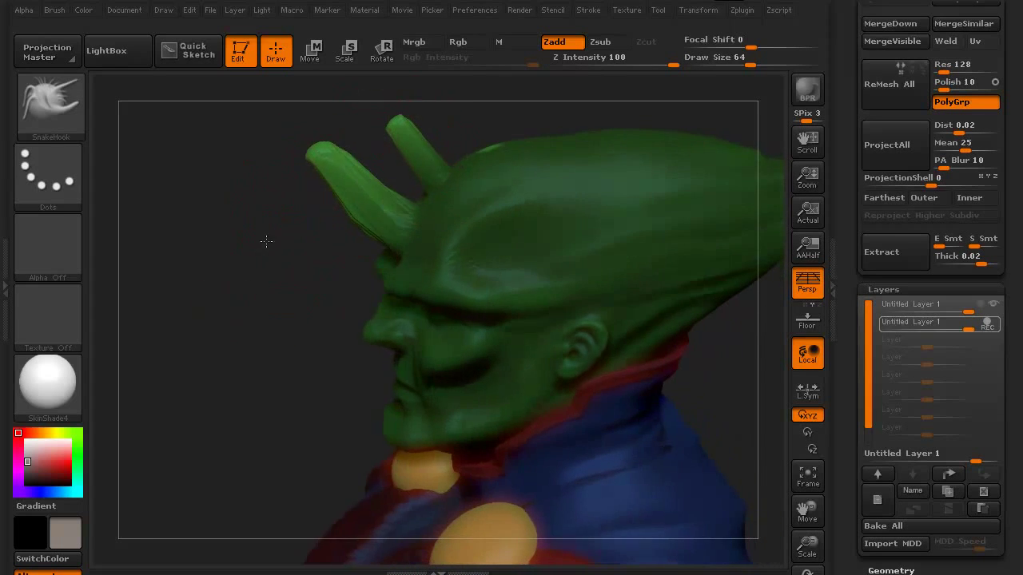
{"action": "left_click_drag", "start_coordinate": [496, 136], "coordinate": [472, 96]}
{"action": "mouse_move", "coordinate": [211, 366]}
{"action": "left_mouse_down"}
{"action": "mouse_move", "coordinate": [229, 359]}
{"action": "mouse_move", "coordinate": [191, 299]}
{"action": "mouse_move", "coordinate": [194, 270]}
{"action": "mouse_move", "coordinate": [217, 301]}
{"action": "mouse_move", "coordinate": [200, 331]}
{"action": "mouse_move", "coordinate": [206, 324]}
{"action": "mouse_move", "coordinate": [212, 361]}
{"action": "mouse_move", "coordinate": [212, 334]}
{"action": "mouse_move", "coordinate": [237, 332]}
{"action": "mouse_move", "coordinate": [224, 347]}
{"action": "mouse_move", "coordinate": [201, 343]}
{"action": "left_mouse_up"}
{"action": "key", "text": "ctrl"}
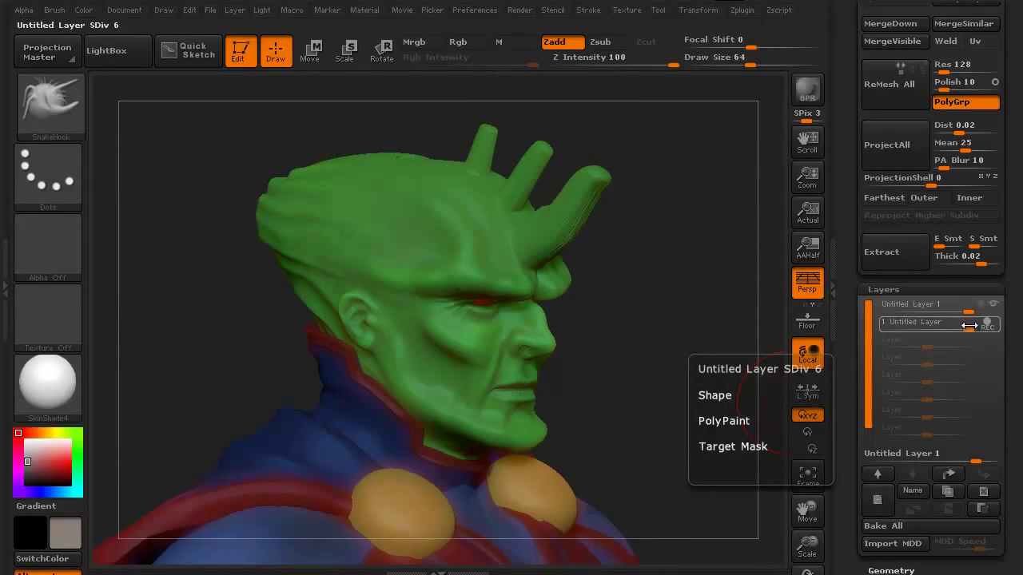
Try different strength mixes of the two layers, ending with the forehead-spike layer at 1 and the facial-feature layer at about 0.28.
{"action": "left_click_drag", "start_coordinate": [967, 327], "coordinate": [962, 327]}
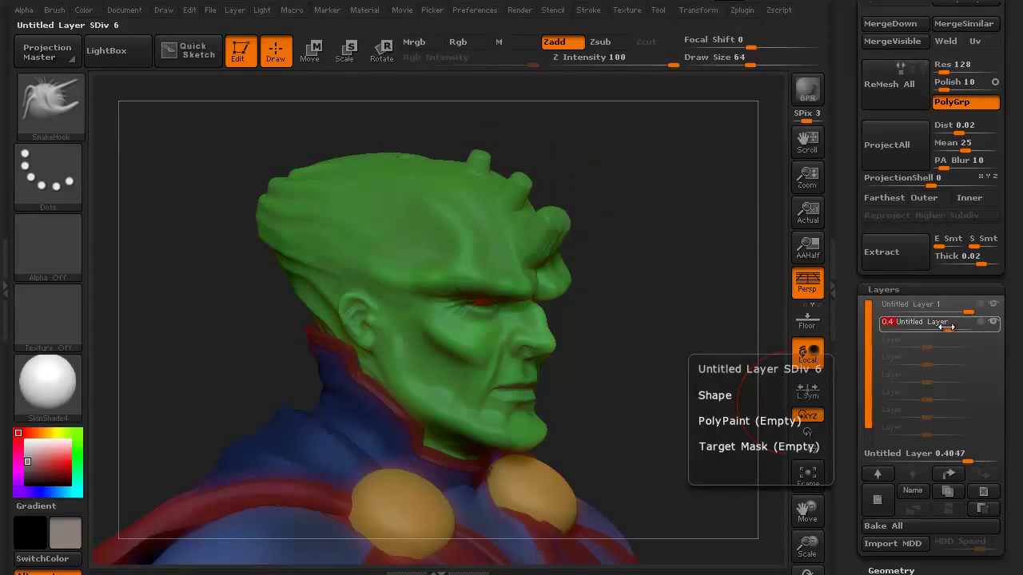
{"action": "mouse_move", "coordinate": [949, 323]}
{"action": "left_mouse_down"}
{"action": "mouse_move", "coordinate": [938, 323]}
{"action": "mouse_move", "coordinate": [961, 322]}
{"action": "mouse_move", "coordinate": [940, 322]}
{"action": "mouse_move", "coordinate": [967, 310]}
{"action": "mouse_move", "coordinate": [955, 302]}
{"action": "left_mouse_up"}
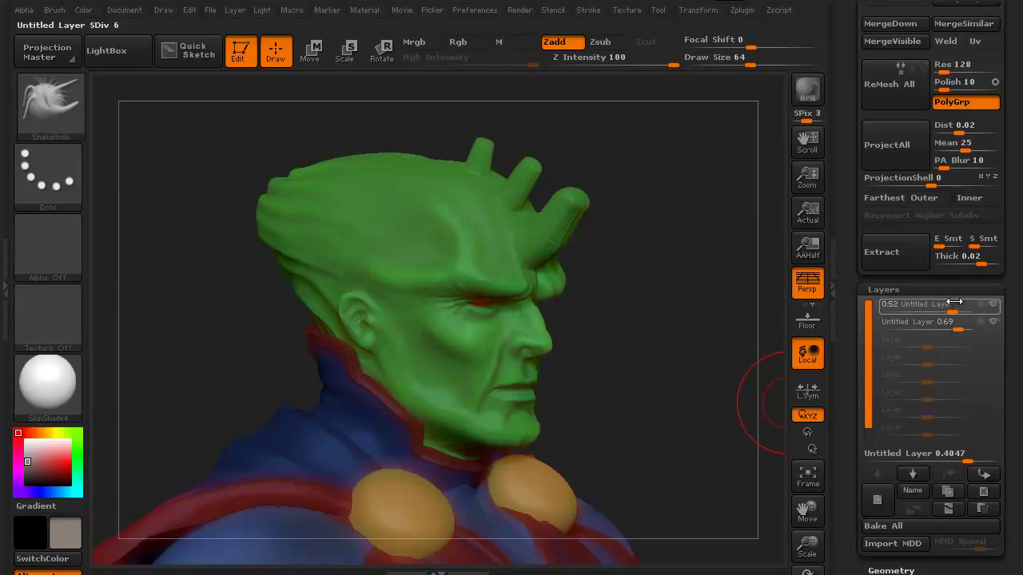
{"action": "left_click", "coordinate": [959, 323]}
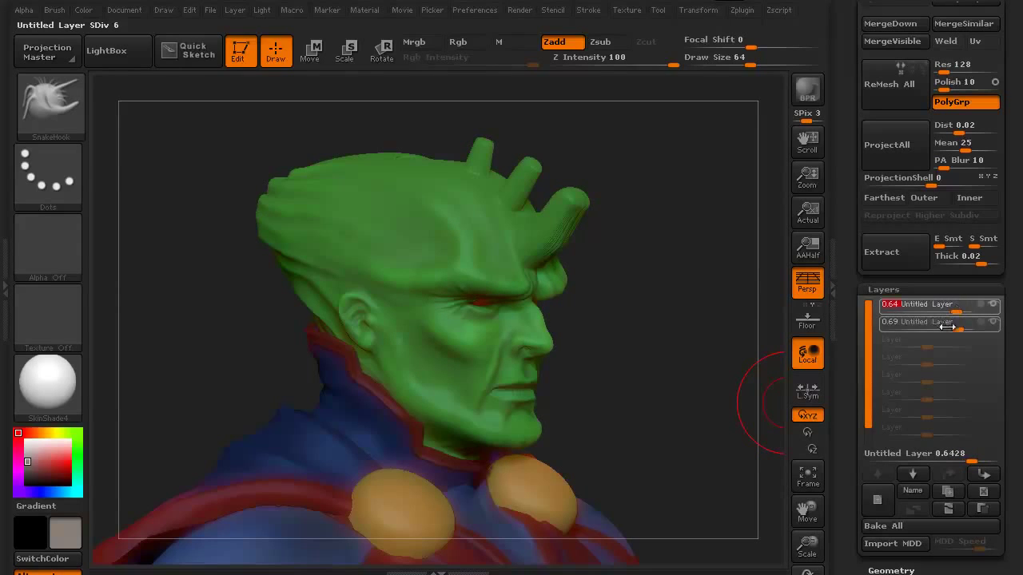
{"action": "left_click_drag", "start_coordinate": [959, 328], "coordinate": [940, 308]}
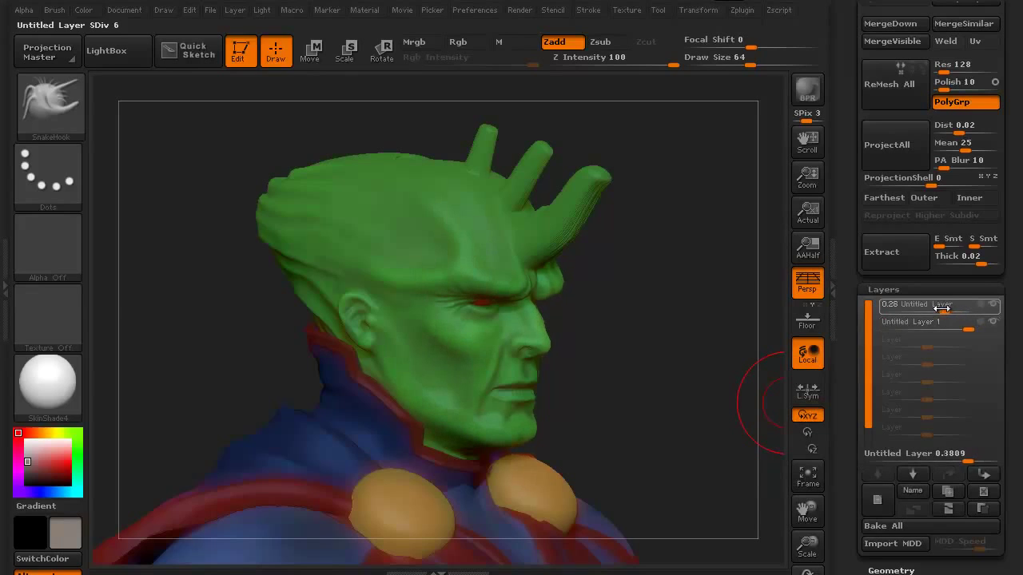
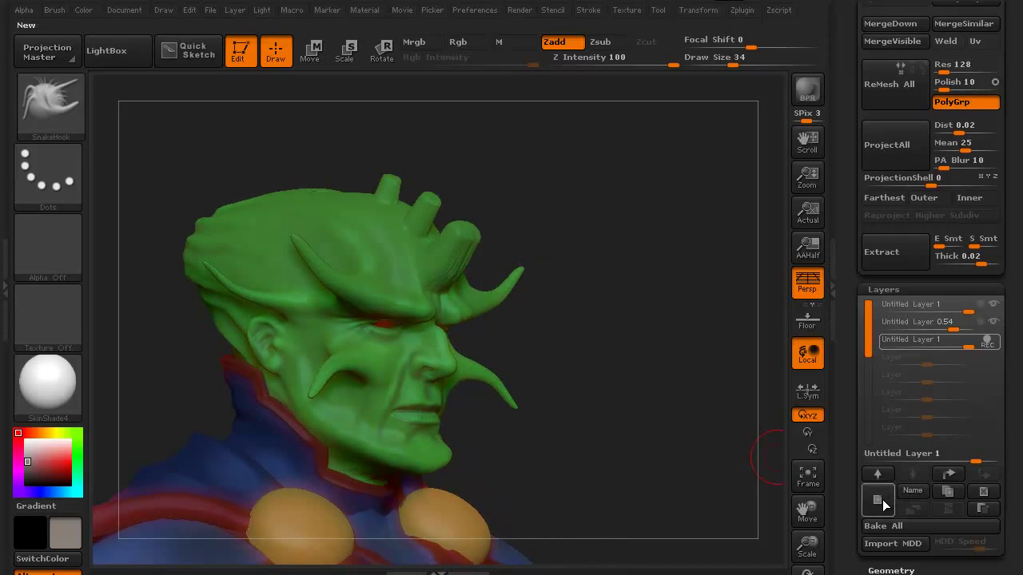
Add a new layer, mask the chin from the side view and invert the mask so only the chin is editable.
{"action": "left_click_drag", "start_coordinate": [663, 377], "coordinate": [650, 384]}
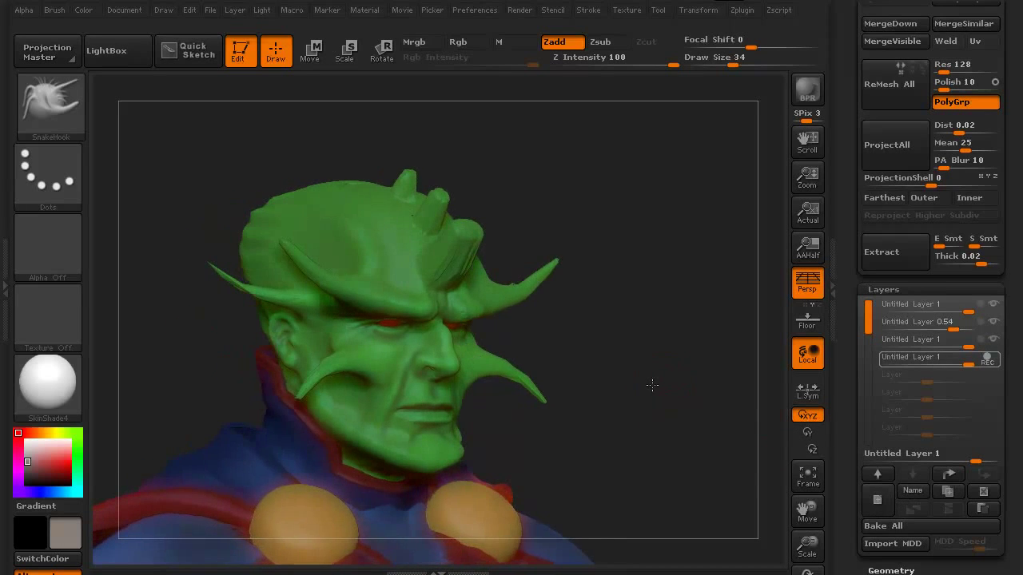
{"action": "mouse_move", "coordinate": [669, 427]}
{"action": "left_mouse_down"}
{"action": "mouse_move", "coordinate": [680, 359]}
{"action": "mouse_move", "coordinate": [657, 382]}
{"action": "mouse_move", "coordinate": [673, 386]}
{"action": "left_mouse_up"}
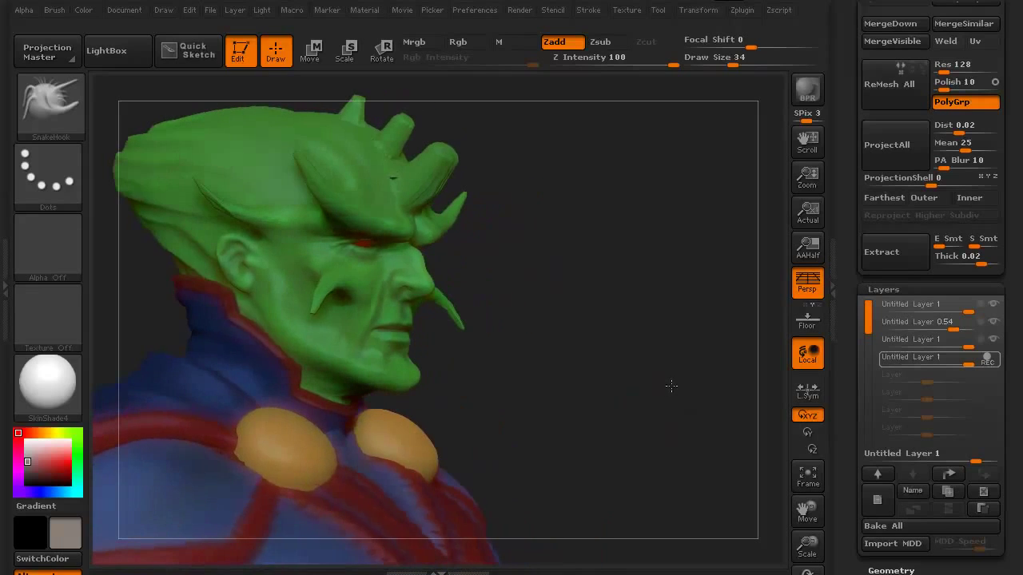
{"action": "key", "text": "ctrl"}
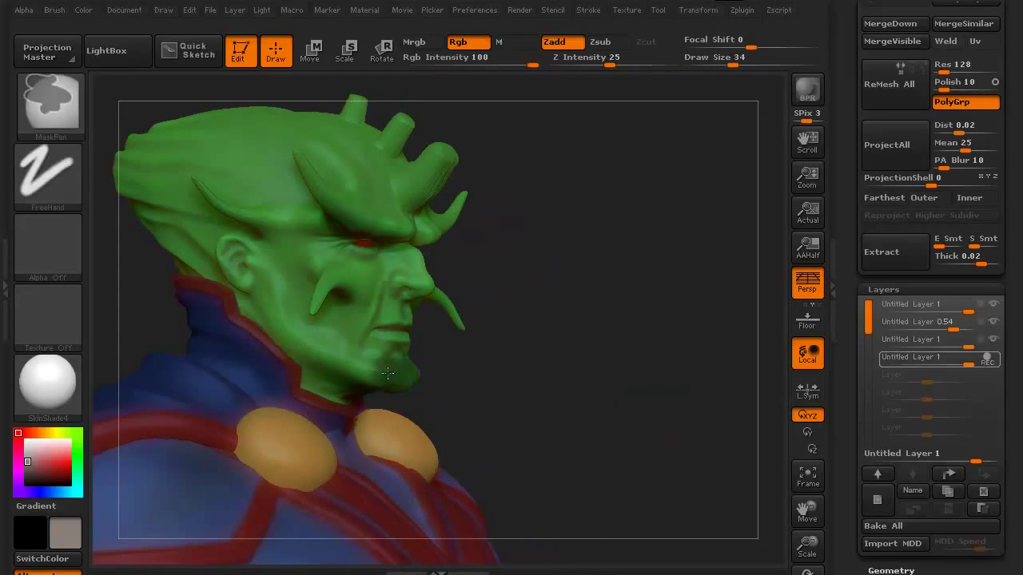
{"action": "mouse_move", "coordinate": [395, 379]}
{"action": "left_mouse_down", "text": "ctrl"}
{"action": "mouse_move", "coordinate": [366, 356]}
{"action": "mouse_move", "coordinate": [378, 360]}
{"action": "mouse_move", "coordinate": [380, 386]}
{"action": "left_mouse_up", "text": "ctrl"}
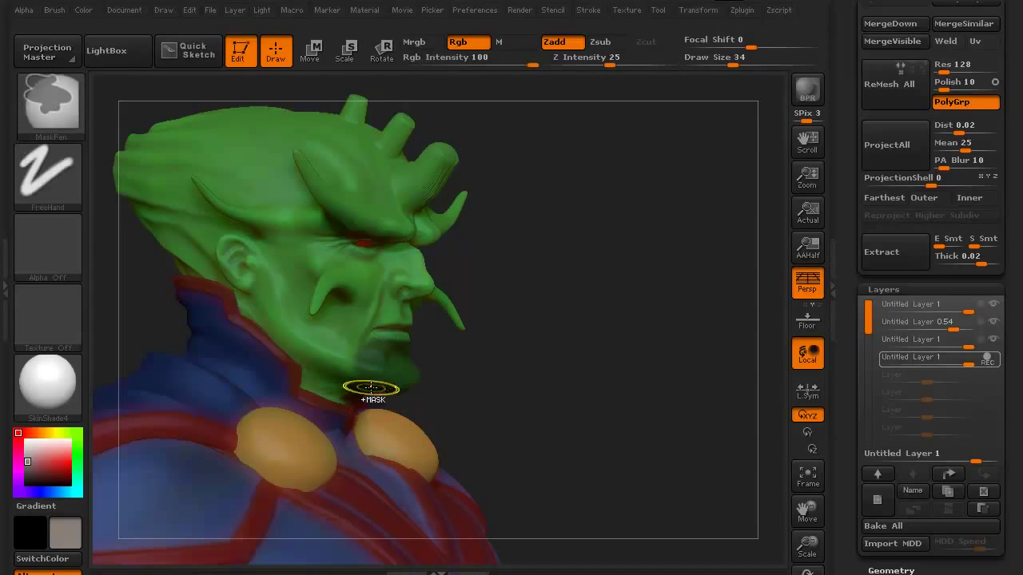
{"action": "left_click", "coordinate": [387, 373], "text": "ctrl"}
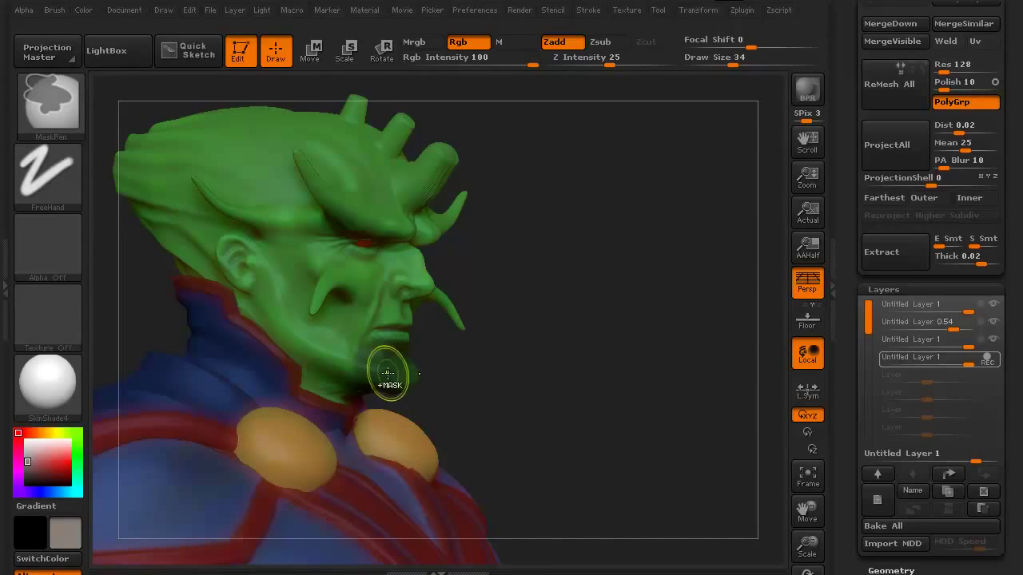
{"action": "left_click_drag", "start_coordinate": [503, 397], "coordinate": [470, 434]}
{"action": "left_click", "coordinate": [506, 414], "text": "ctrl"}
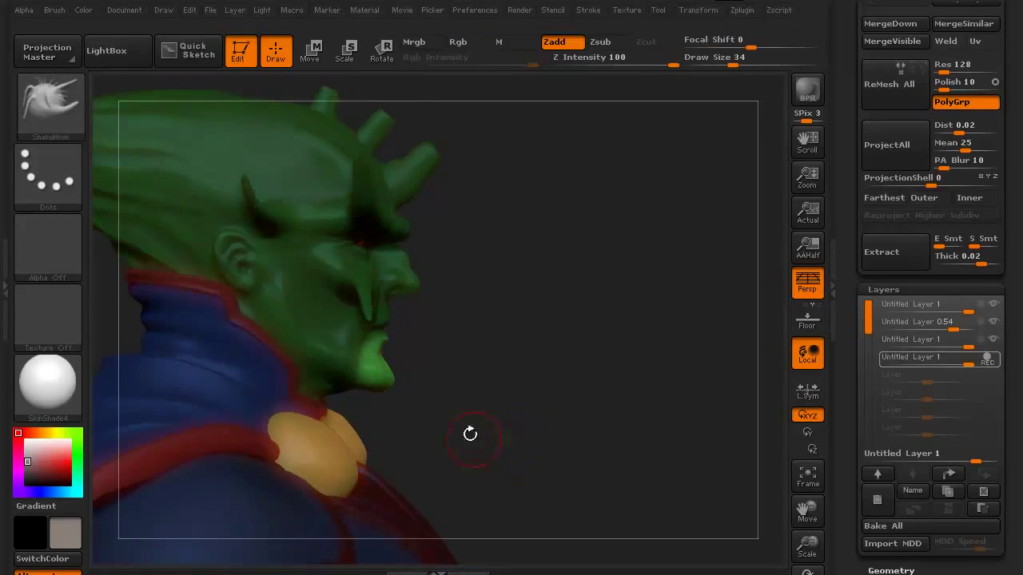
Push the unmasked chin forward with a Transpose Move line, clear the mask and return to Draw mode.
{"action": "left_click", "coordinate": [314, 53]}
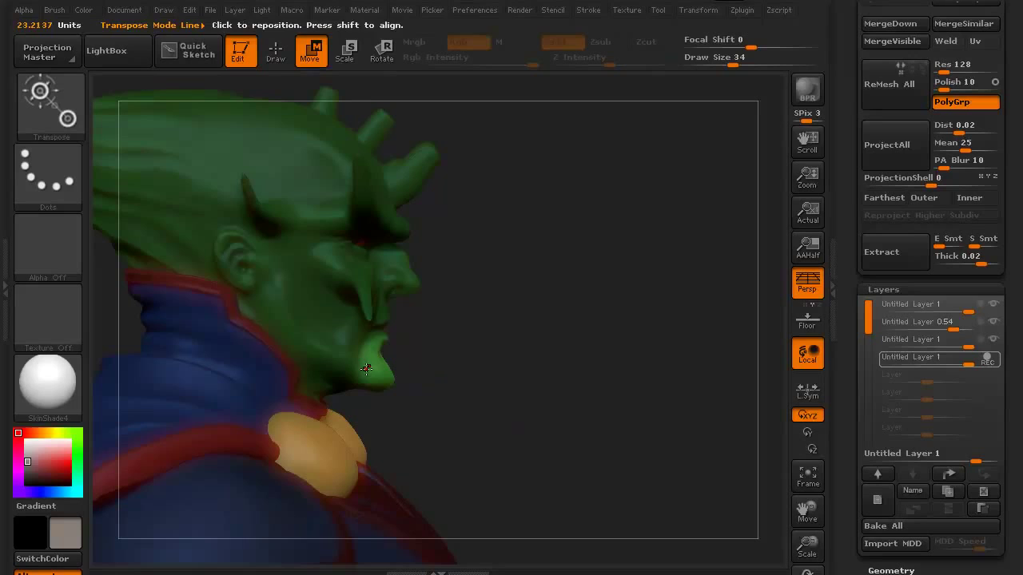
{"action": "left_click_drag", "start_coordinate": [364, 369], "coordinate": [631, 454]}
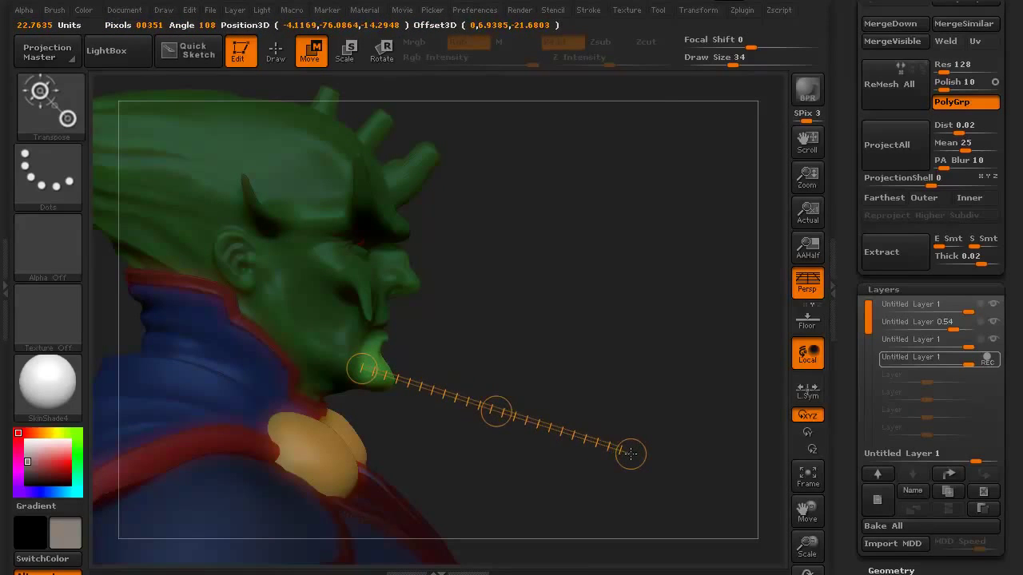
{"action": "left_click_drag", "start_coordinate": [497, 412], "coordinate": [482, 480]}
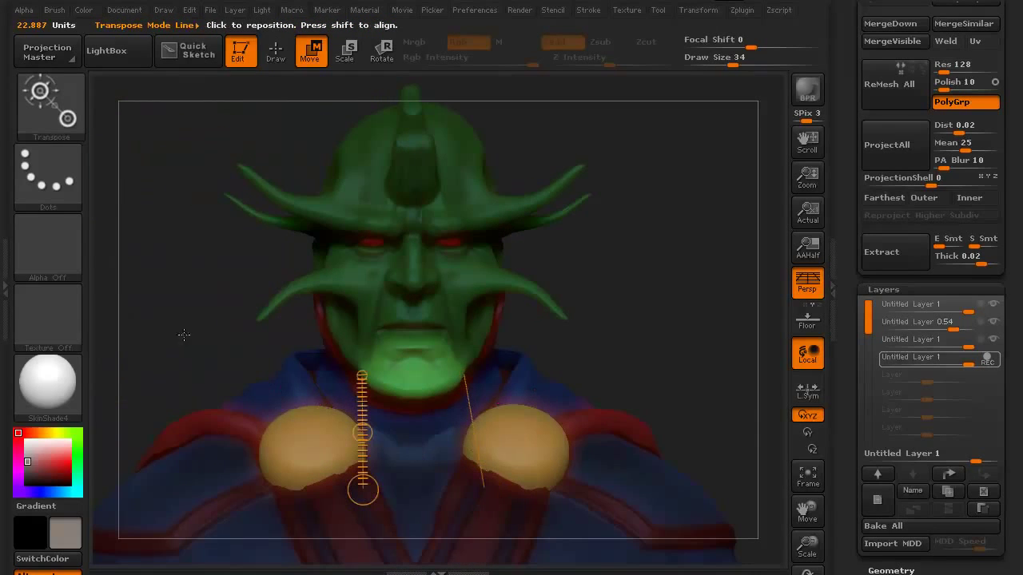
{"action": "mouse_move", "coordinate": [195, 309]}
{"action": "left_mouse_down", "text": "ctrl"}
{"action": "mouse_move", "coordinate": [213, 342]}
{"action": "mouse_move", "coordinate": [217, 310]}
{"action": "left_mouse_up", "text": "ctrl"}
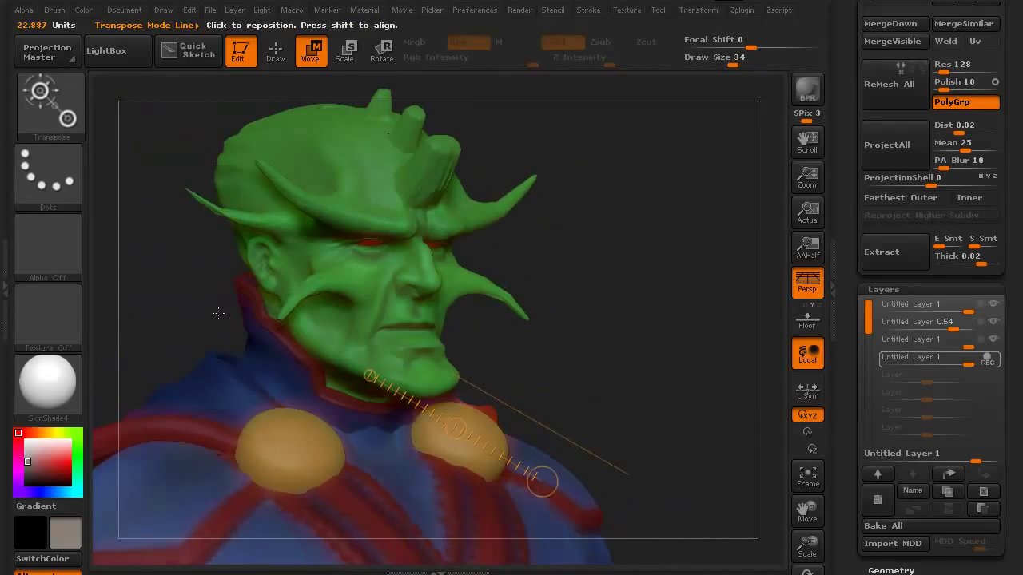
{"action": "left_click", "coordinate": [276, 51]}
Try lower layer strengths, ending with the chin layer at 0.57, the third layer at 0.28 and the second at 0.21.
{"action": "left_click_drag", "start_coordinate": [543, 249], "coordinate": [771, 387]}
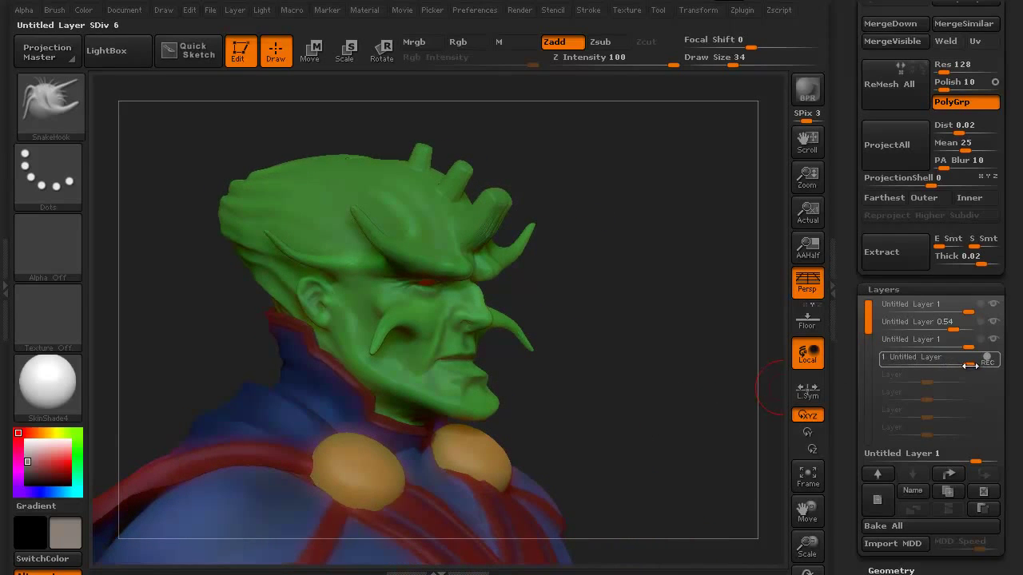
{"action": "left_click_drag", "start_coordinate": [969, 365], "coordinate": [958, 363]}
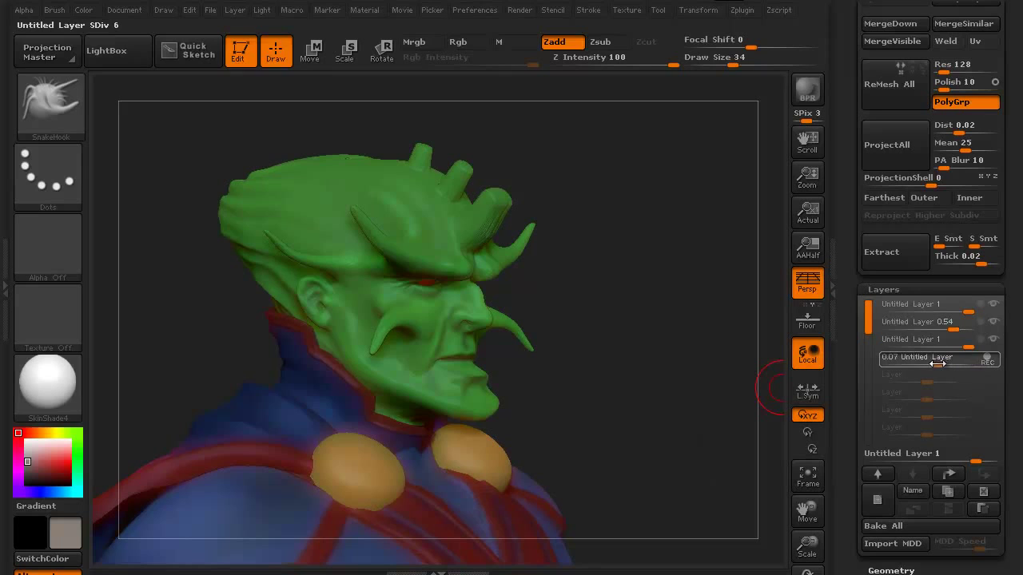
{"action": "left_click", "coordinate": [939, 364]}
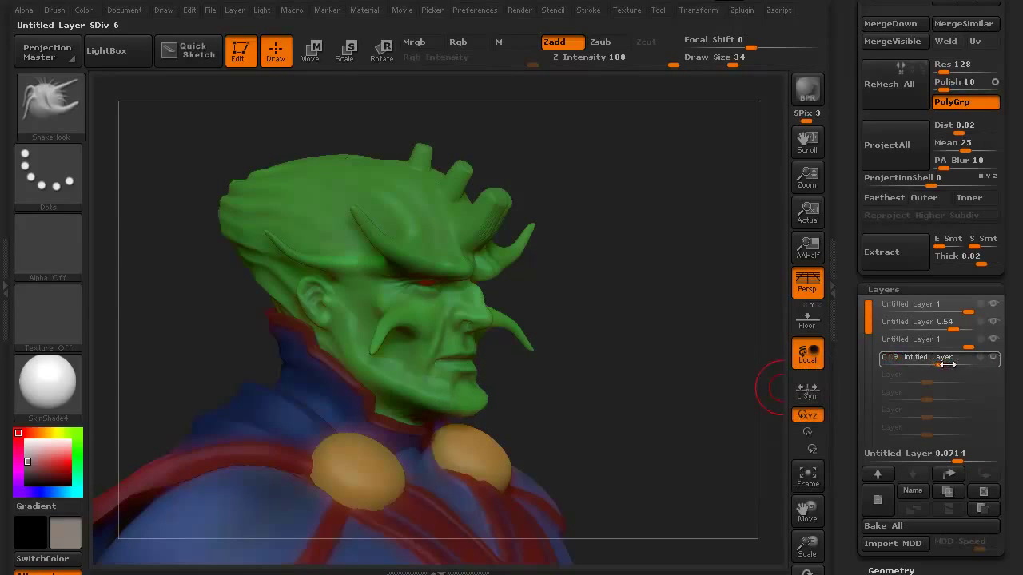
{"action": "left_click_drag", "start_coordinate": [938, 364], "coordinate": [943, 329]}
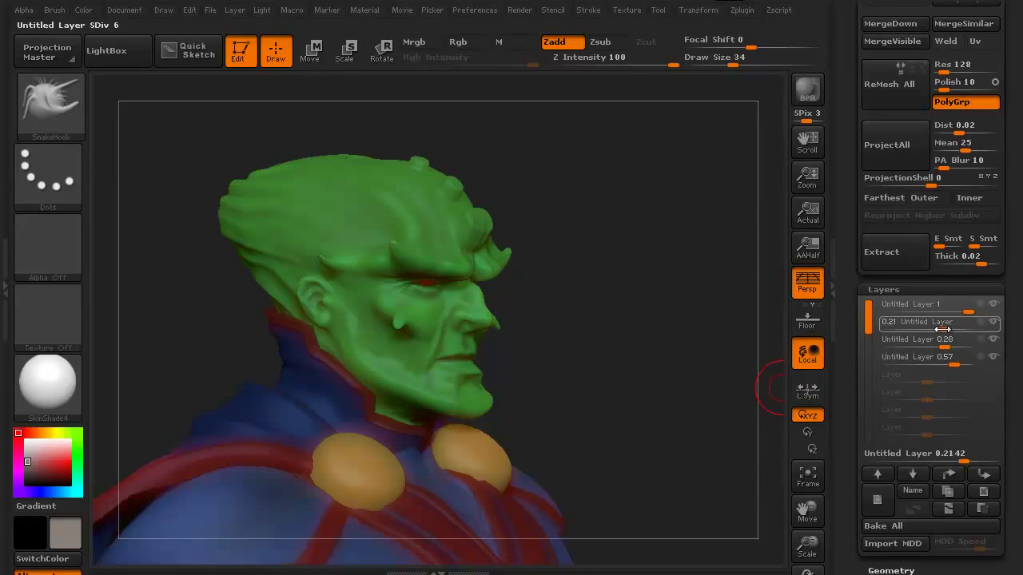
Raise the chin layer's intensity to 0.69 and check the blended head from three-quarter and front views.
{"action": "left_click_drag", "start_coordinate": [695, 376], "coordinate": [583, 391]}
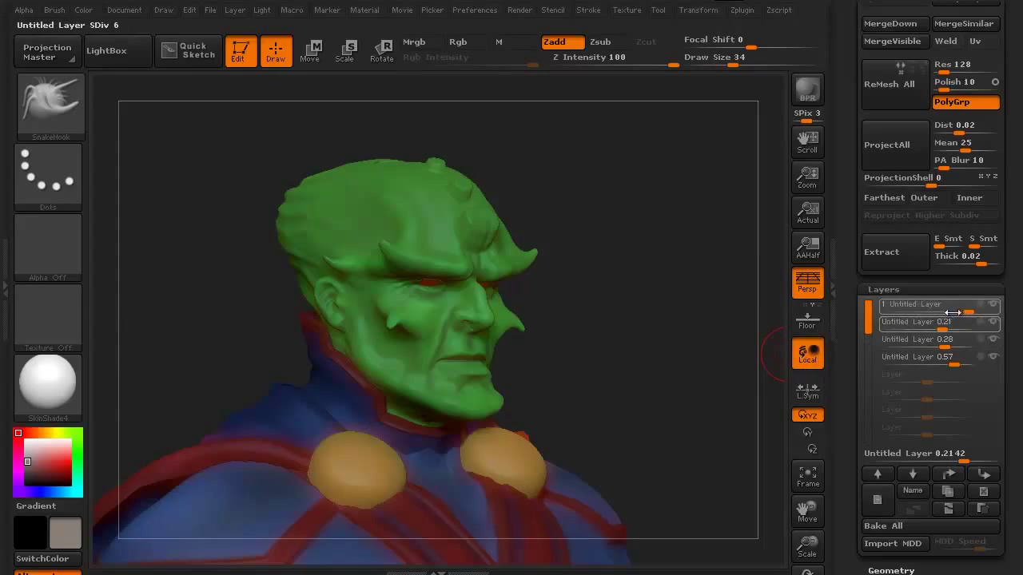
{"action": "left_click", "coordinate": [977, 310]}
{"action": "left_click_drag", "start_coordinate": [715, 354], "coordinate": [679, 376]}
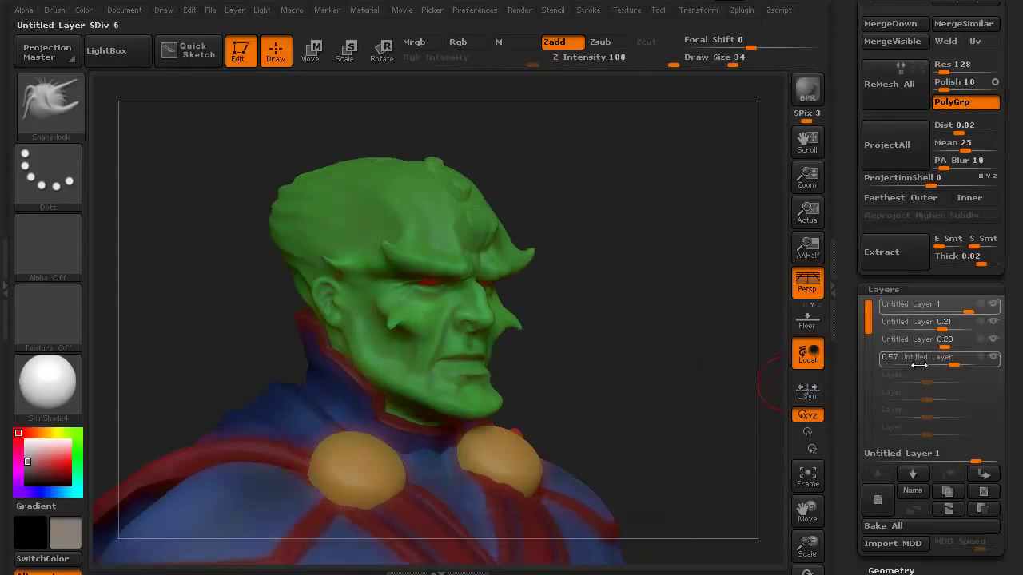
{"action": "left_click_drag", "start_coordinate": [951, 364], "coordinate": [958, 363]}
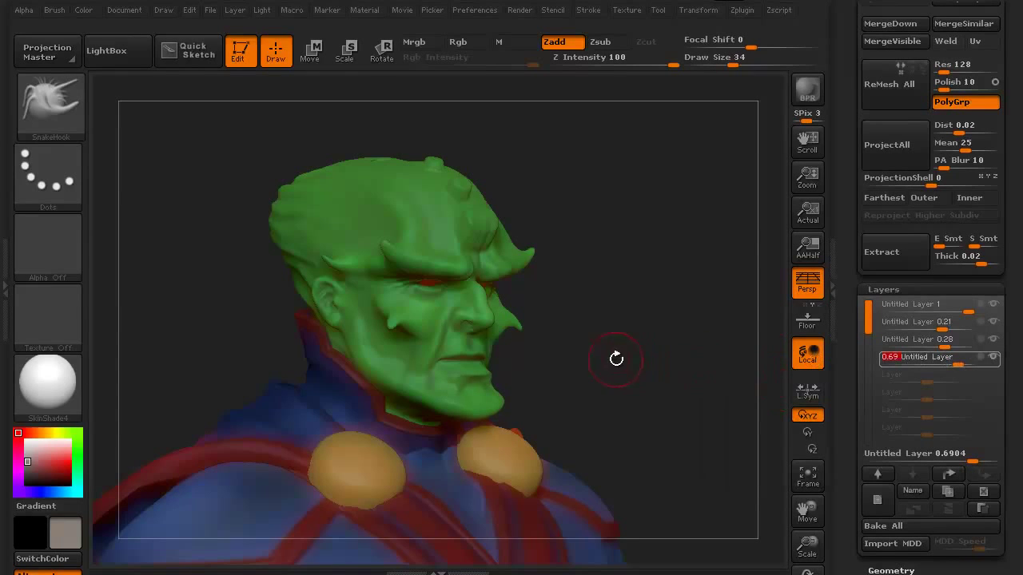
{"action": "left_click_drag", "start_coordinate": [616, 359], "coordinate": [594, 354]}
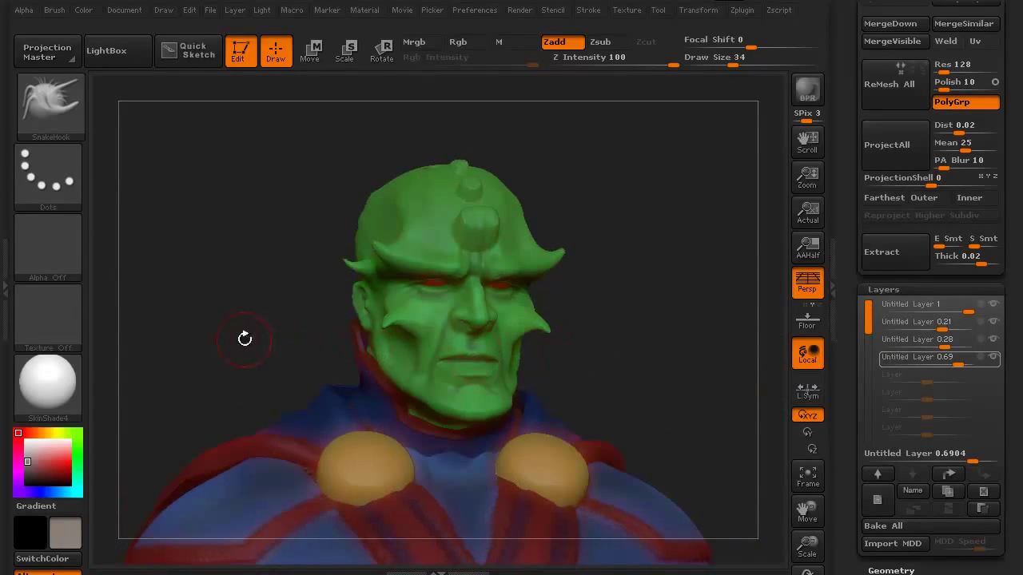
{"action": "left_click_drag", "start_coordinate": [245, 338], "coordinate": [237, 350]}
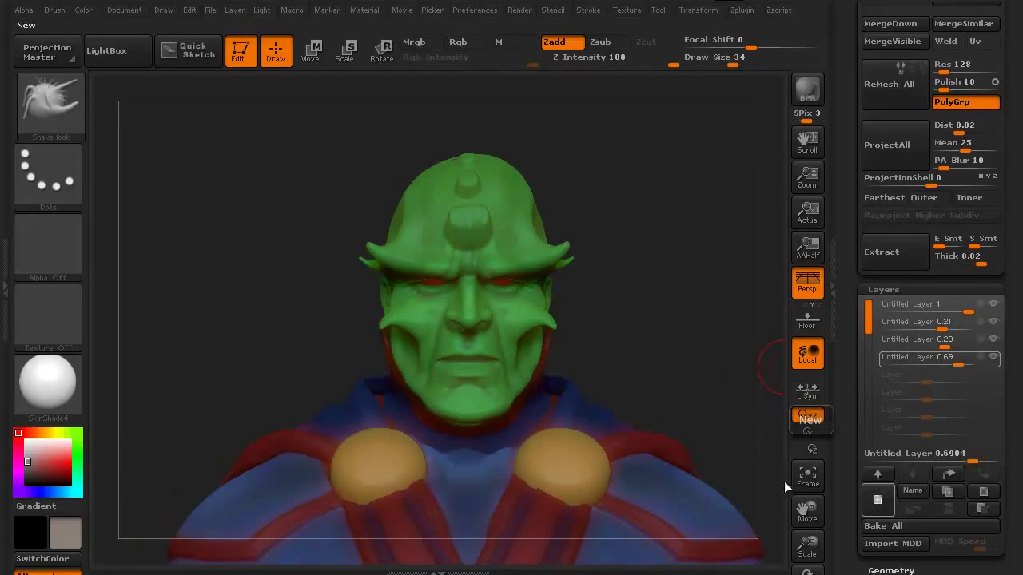
Add a fifth layer for recording and choose the Move Topological brush.
{"action": "left_click", "coordinate": [66, 111]}
{"action": "key", "text": "m"}
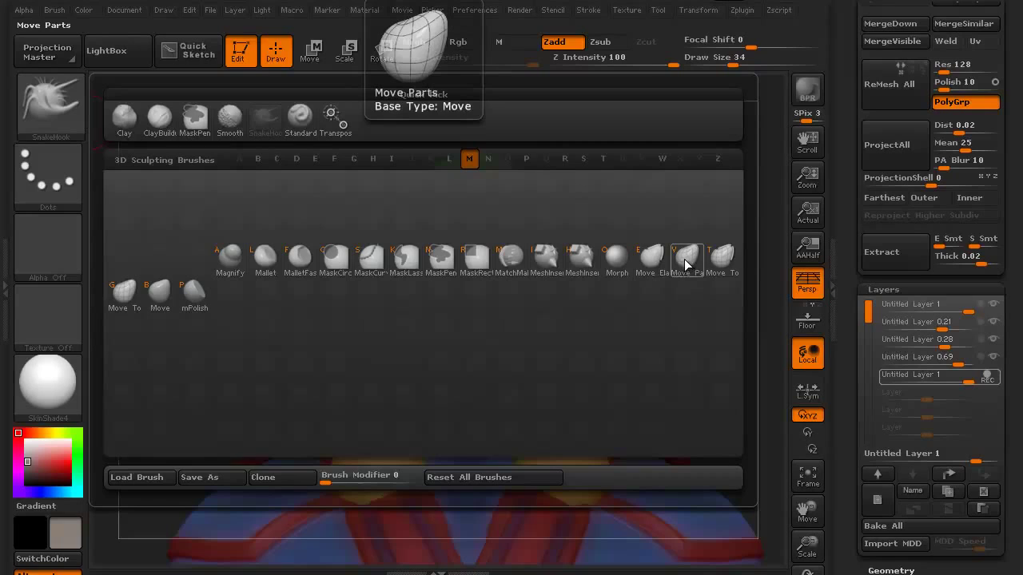
{"action": "left_click", "coordinate": [128, 295]}
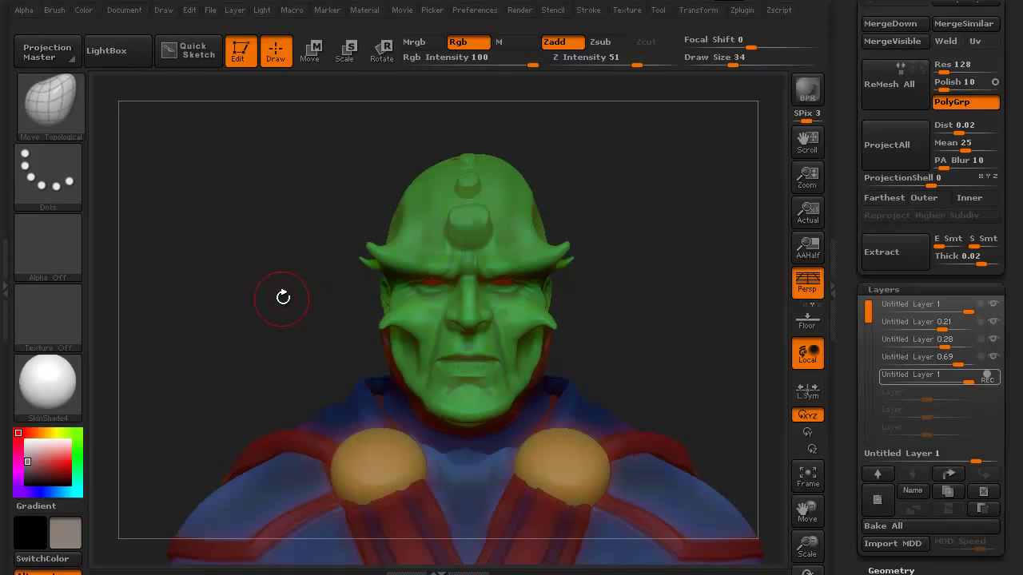
Show the polygon wireframe over the front of the head and enlarge the brush to Draw Size 84.
{"action": "key", "text": "shift"}
{"action": "key", "text": "shift+f"}
{"action": "left_click_drag", "start_coordinate": [279, 297], "coordinate": [352, 281]}
{"action": "left_click_drag", "start_coordinate": [247, 296], "coordinate": [289, 314]}
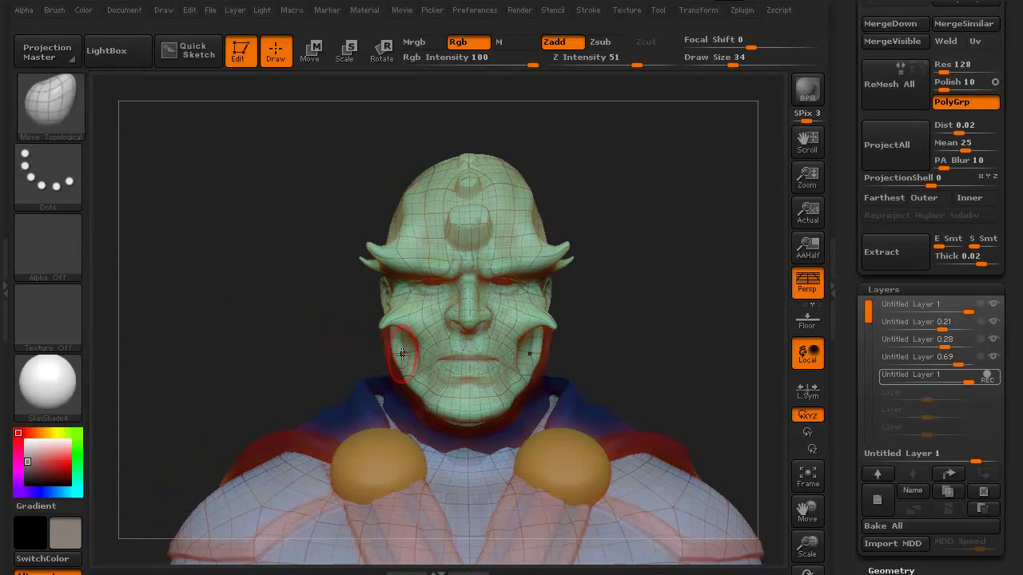
{"action": "key", "text": "bracketright"}
{"action": "key", "text": "bracketright"}
{"action": "key", "text": "bracketright"}
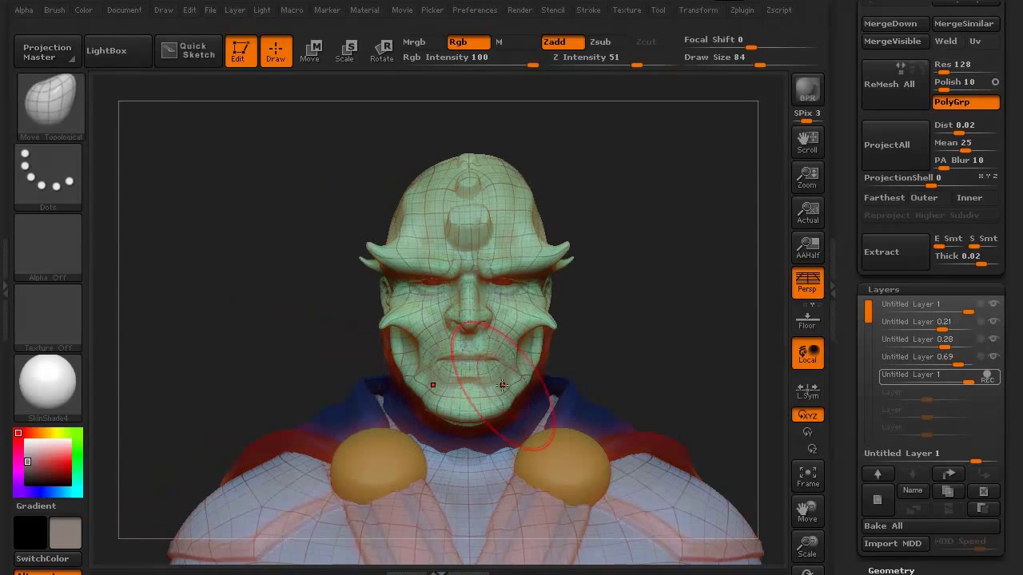
{"action": "key", "text": "]"}
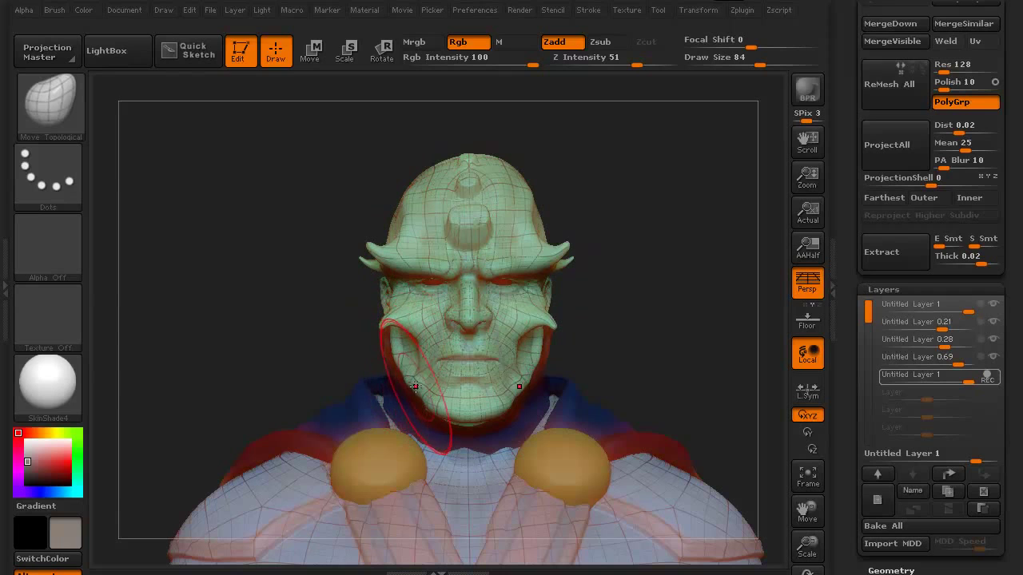
Examine the head's wireframe at a lower subdivision level, return to the highest level and hide the wireframe.
{"action": "left_click_drag", "start_coordinate": [239, 272], "coordinate": [370, 336]}
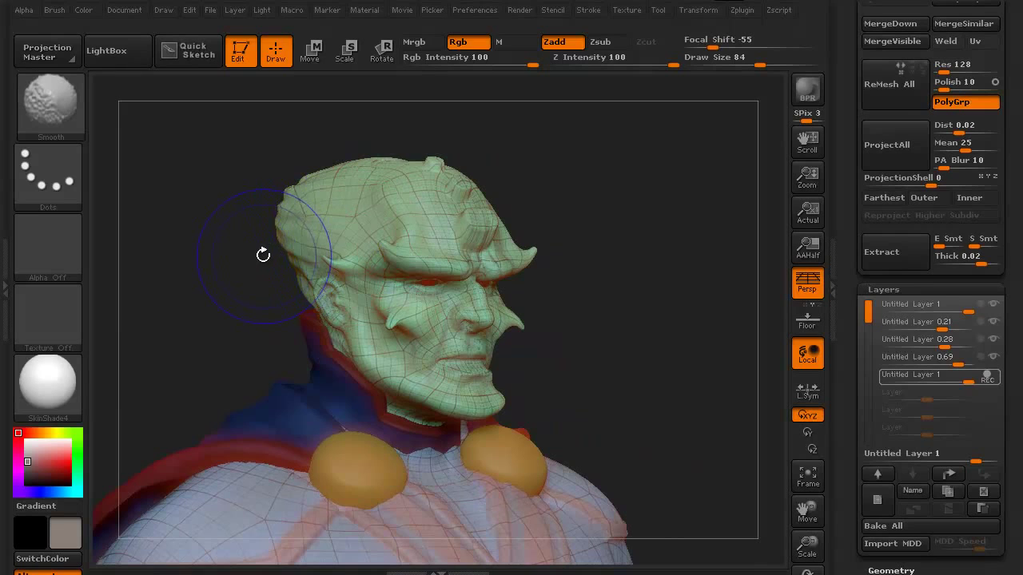
{"action": "key", "text": "shift+d"}
{"action": "key", "text": "shift+d"}
{"action": "key", "text": "shift+d"}
{"action": "key", "text": "shift+d"}
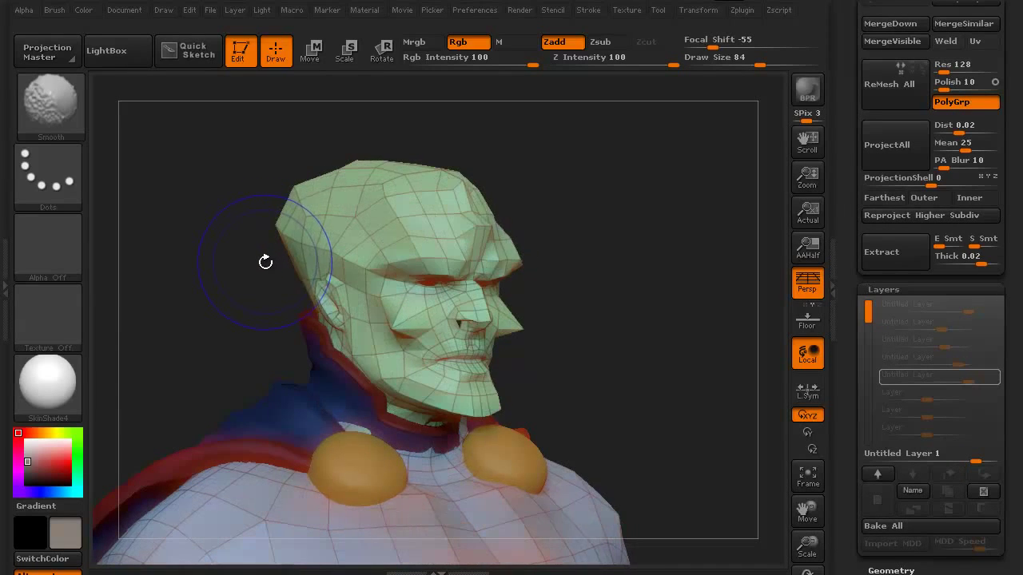
{"action": "mouse_move", "coordinate": [236, 296]}
{"action": "left_mouse_down"}
{"action": "mouse_move", "coordinate": [288, 336]}
{"action": "mouse_move", "coordinate": [403, 383]}
{"action": "left_mouse_up"}
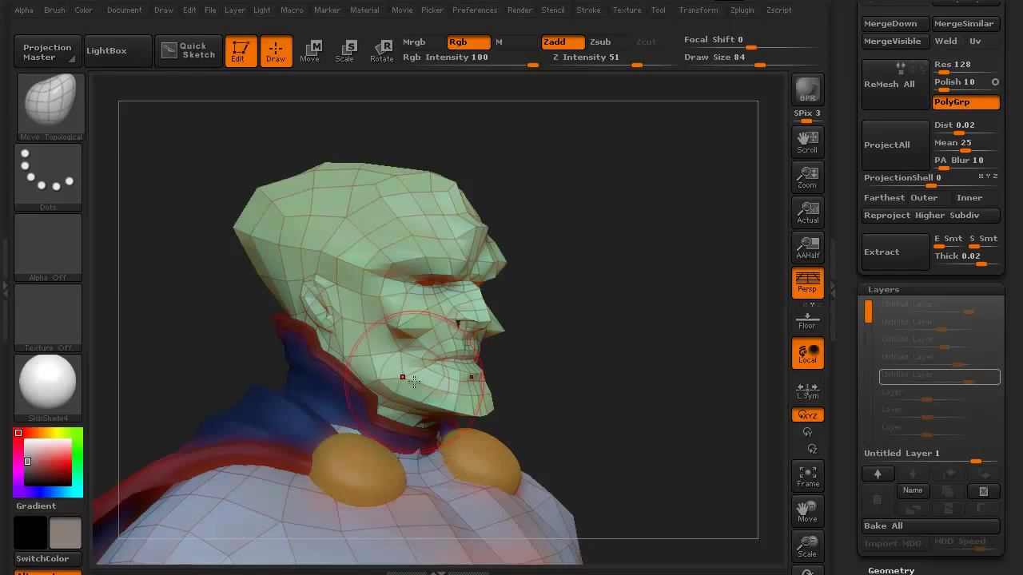
{"action": "mouse_move", "coordinate": [251, 327]}
{"action": "left_mouse_down"}
{"action": "mouse_move", "coordinate": [183, 304]}
{"action": "mouse_move", "coordinate": [224, 320]}
{"action": "left_mouse_up"}
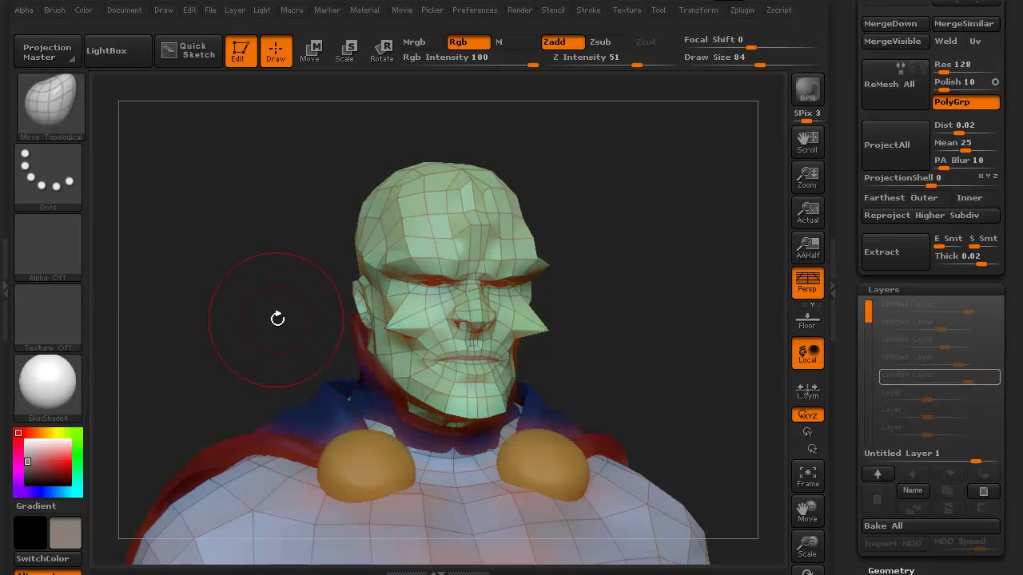
{"action": "mouse_move", "coordinate": [278, 319]}
{"action": "left_mouse_down"}
{"action": "mouse_move", "coordinate": [256, 320]}
{"action": "mouse_move", "coordinate": [292, 328]}
{"action": "left_mouse_up"}
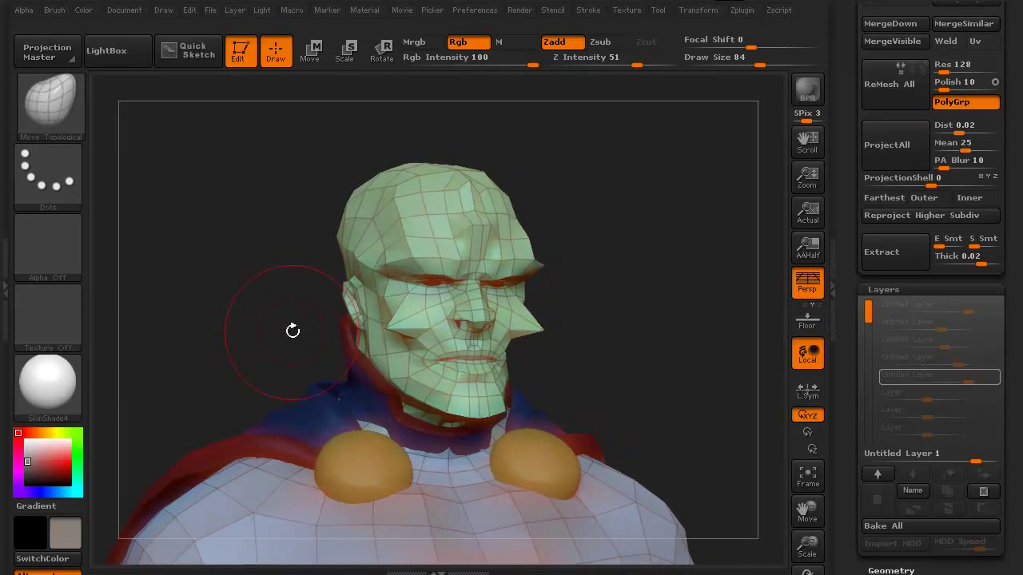
{"action": "key", "text": "d"}
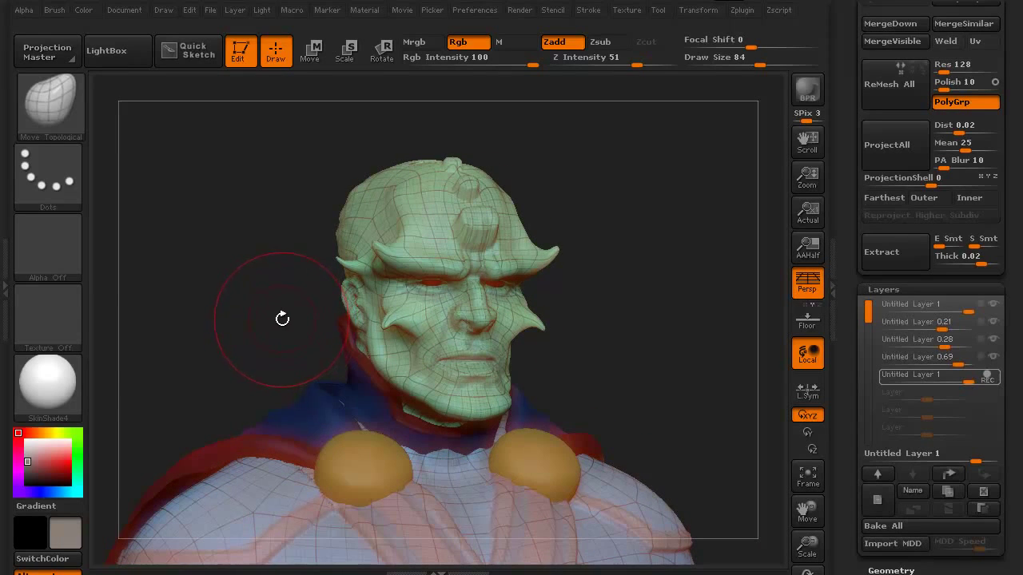
{"action": "mouse_move", "coordinate": [267, 312]}
{"action": "left_mouse_down"}
{"action": "mouse_move", "coordinate": [235, 312]}
{"action": "mouse_move", "coordinate": [247, 316]}
{"action": "left_mouse_up"}
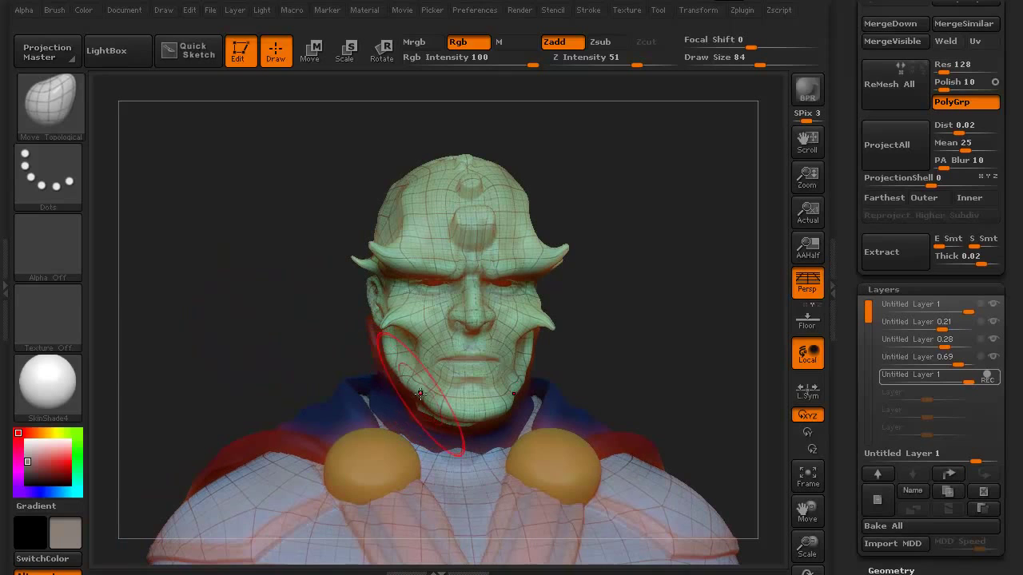
{"action": "key", "text": "shift+f"}
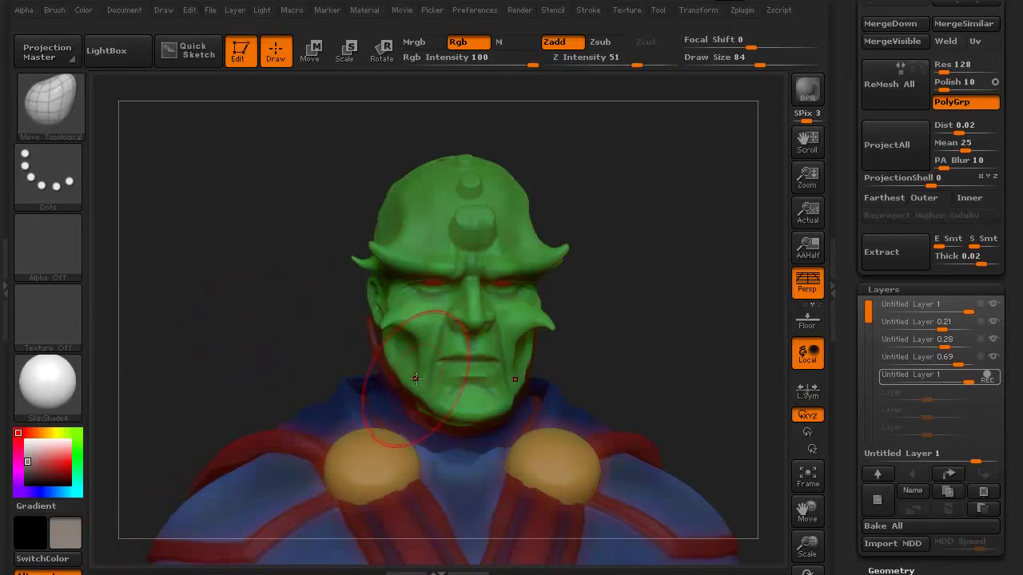
Set the Move Topological brush to Draw Size 104 and broaden the jaw symmetrically on the new layer.
{"action": "key", "text": "bracketright"}
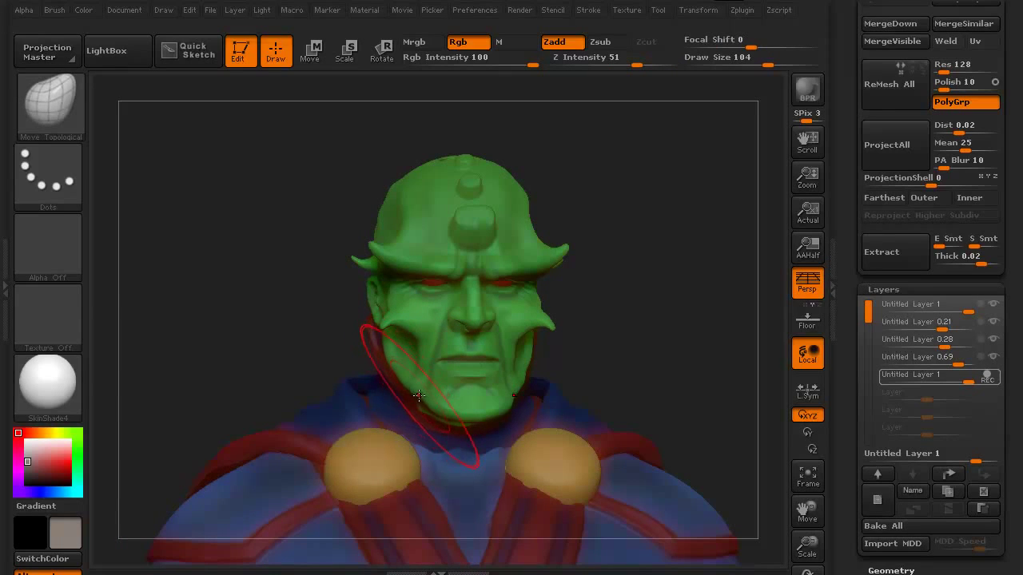
{"action": "left_click_drag", "start_coordinate": [355, 359], "coordinate": [296, 318]}
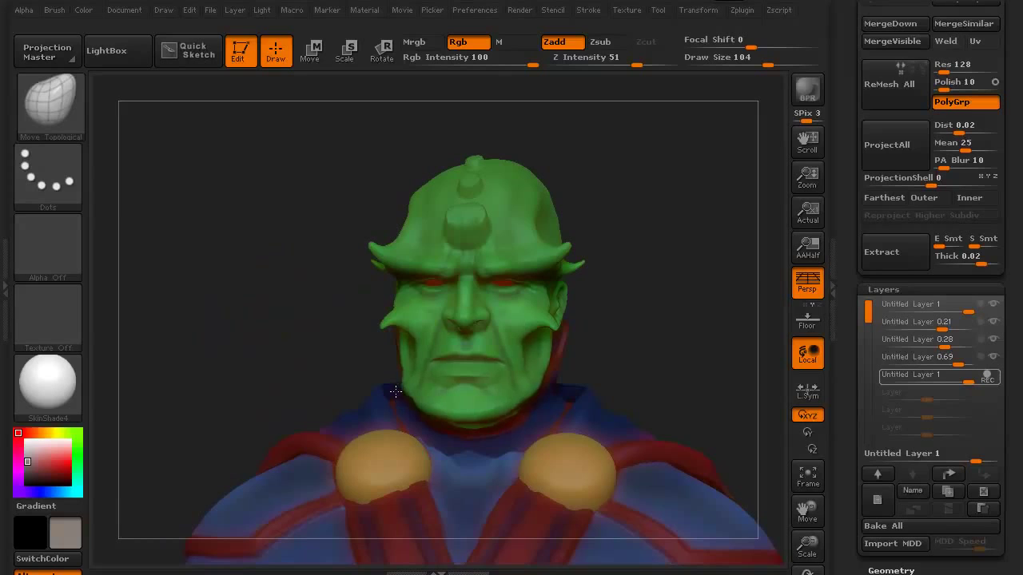
{"action": "left_click_drag", "start_coordinate": [342, 365], "coordinate": [248, 341]}
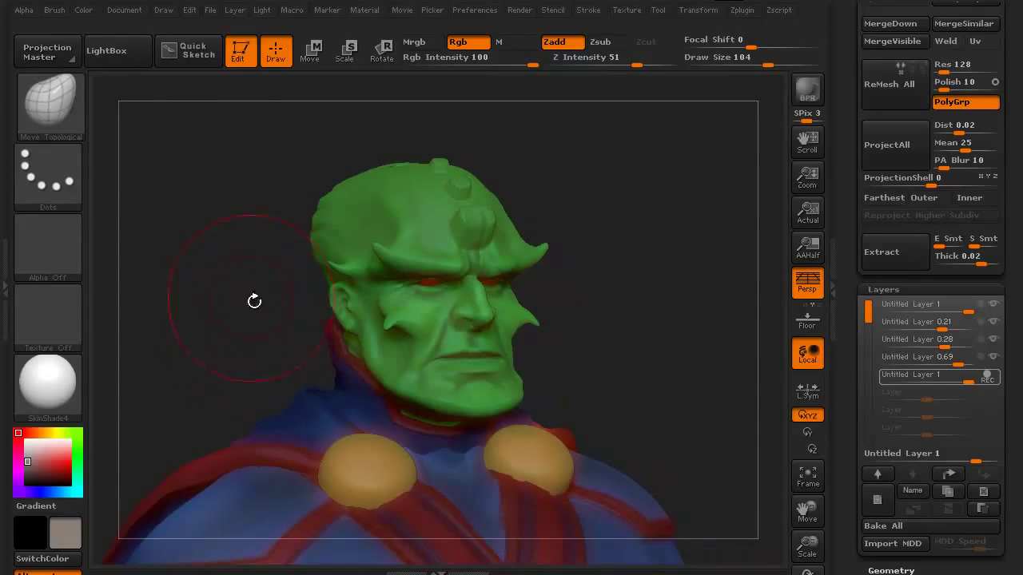
Finish recording the fifth layer, set its intensity to 0.85 and check the jaw from both sides of the head.
{"action": "mouse_move", "coordinate": [970, 382]}
{"action": "left_mouse_down"}
{"action": "mouse_move", "coordinate": [947, 379]}
{"action": "mouse_move", "coordinate": [976, 374]}
{"action": "left_mouse_up"}
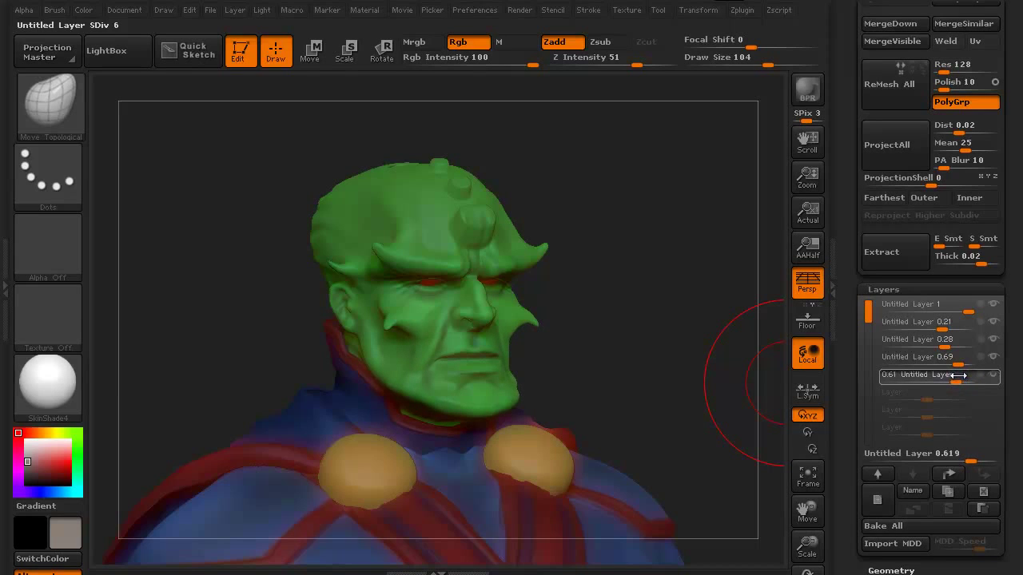
{"action": "left_click_drag", "start_coordinate": [965, 375], "coordinate": [970, 374]}
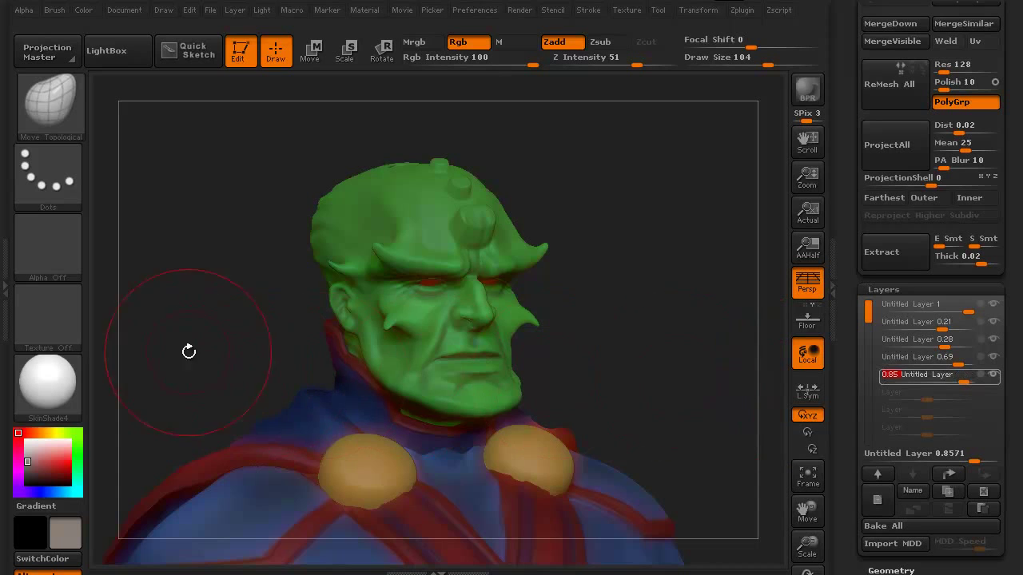
{"action": "mouse_move", "coordinate": [190, 351]}
{"action": "left_mouse_down"}
{"action": "mouse_move", "coordinate": [179, 318]}
{"action": "mouse_move", "coordinate": [186, 345]}
{"action": "mouse_move", "coordinate": [183, 331]}
{"action": "mouse_move", "coordinate": [197, 336]}
{"action": "mouse_move", "coordinate": [200, 384]}
{"action": "left_mouse_up"}
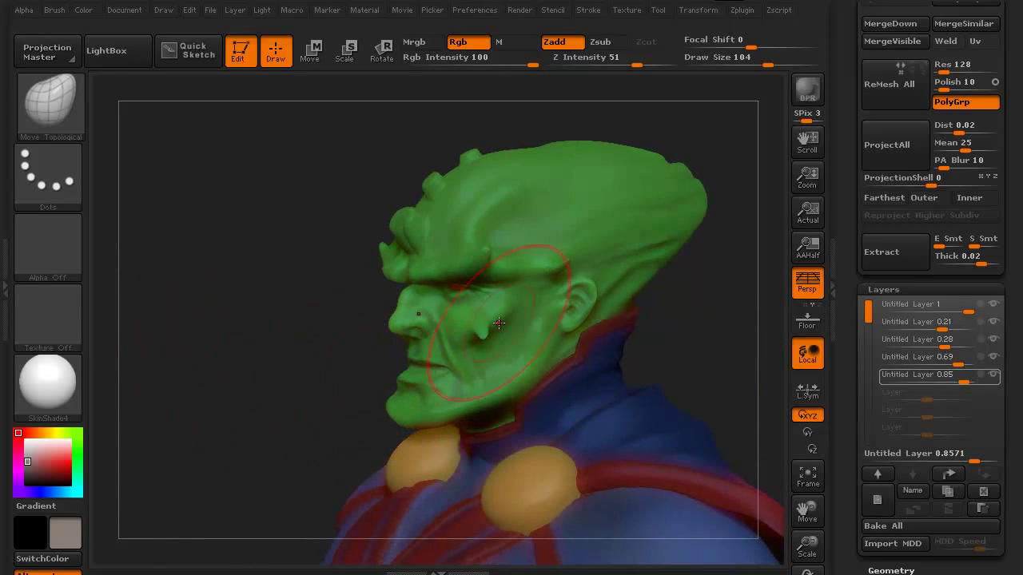
{"action": "left_click_drag", "start_coordinate": [263, 347], "coordinate": [352, 345]}
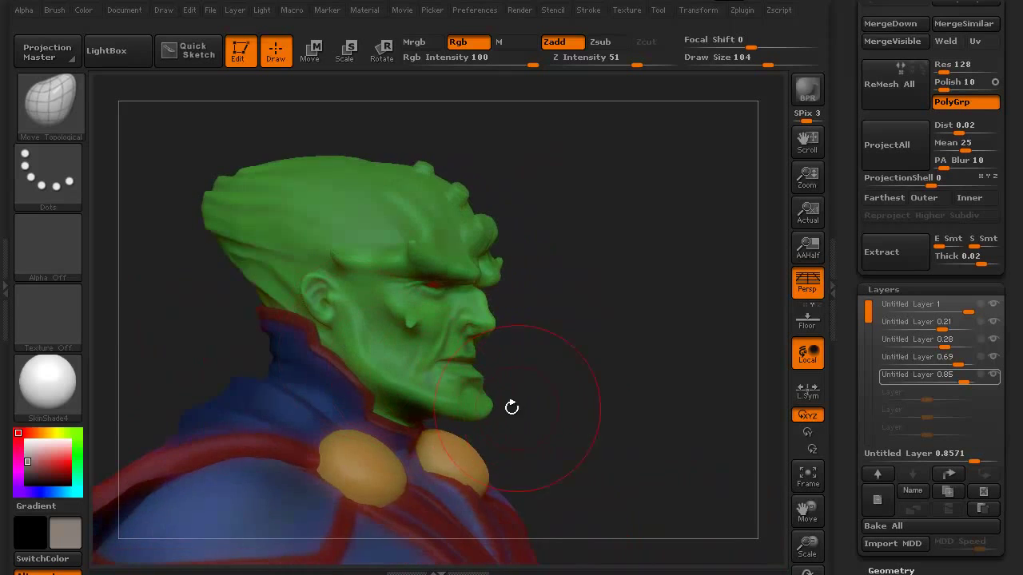
{"action": "mouse_move", "coordinate": [617, 395]}
{"action": "left_mouse_down"}
{"action": "mouse_move", "coordinate": [638, 390]}
{"action": "mouse_move", "coordinate": [610, 384]}
{"action": "left_mouse_up"}
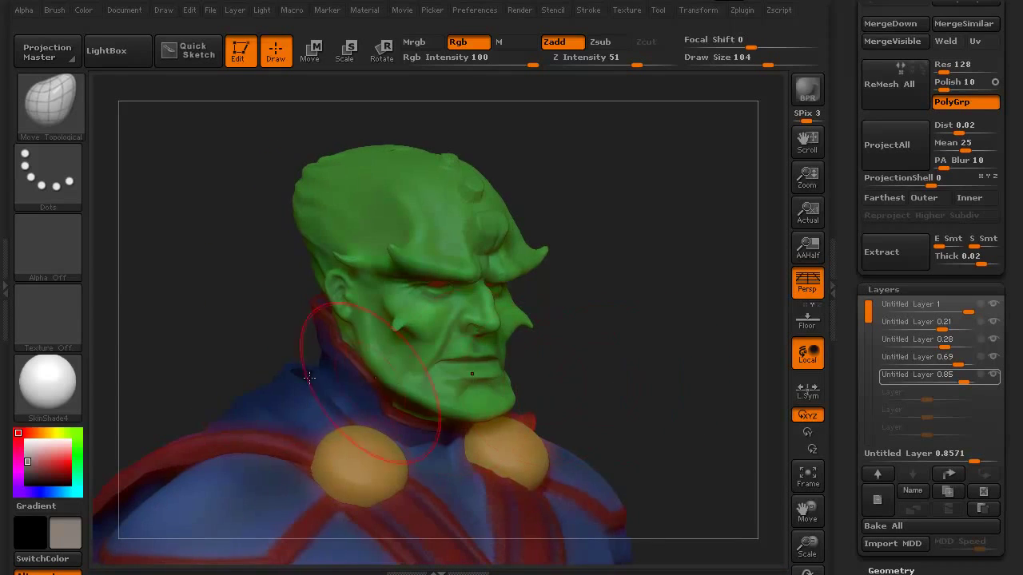
Set the third layer's intensity to 0.57 for longer spikes and the second layer's intensity to 0.11.
{"action": "left_click_drag", "start_coordinate": [195, 314], "coordinate": [183, 304], "text": "shift"}
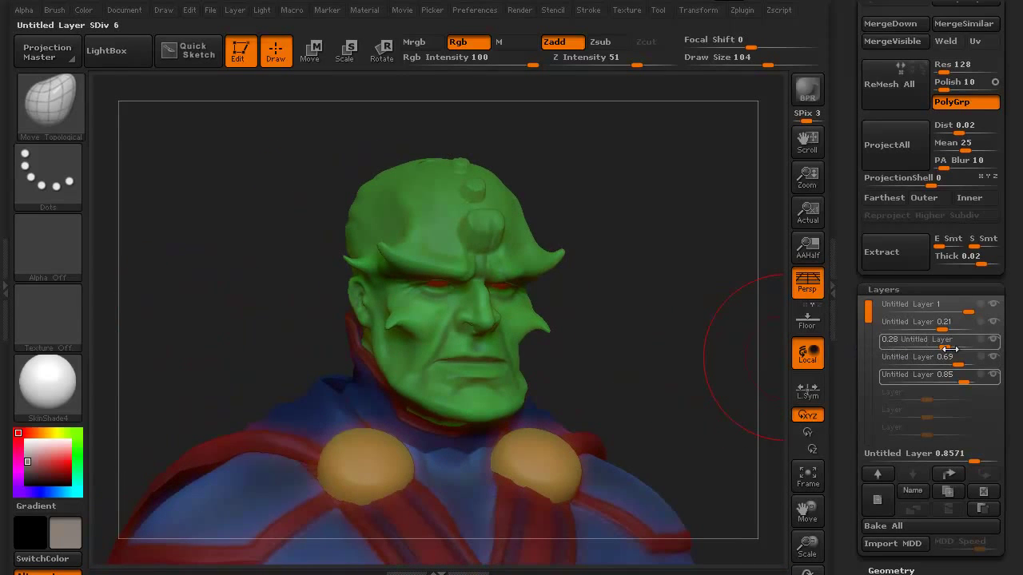
{"action": "mouse_move", "coordinate": [946, 346]}
{"action": "left_click_drag", "start_coordinate": [945, 345], "coordinate": [956, 344]}
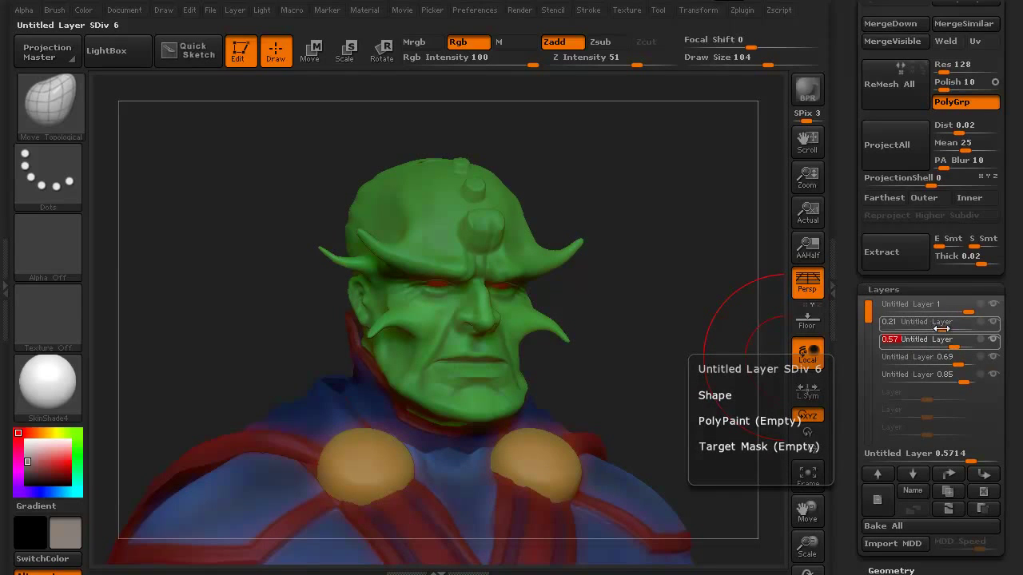
{"action": "left_click_drag", "start_coordinate": [942, 329], "coordinate": [940, 329]}
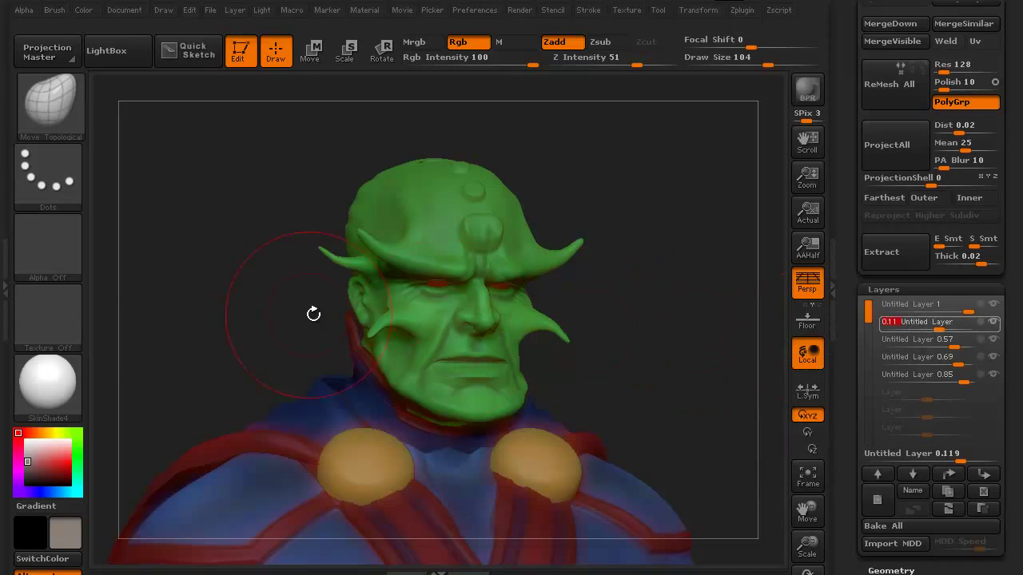
{"action": "left_click_drag", "start_coordinate": [315, 313], "coordinate": [763, 344]}
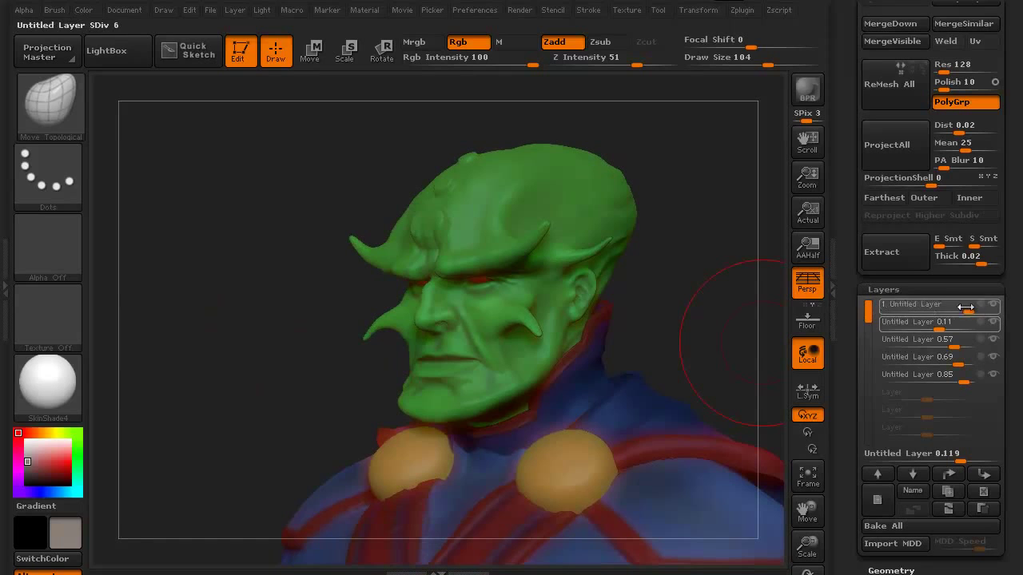
{"action": "mouse_move", "coordinate": [218, 385]}
{"action": "left_mouse_down"}
{"action": "mouse_move", "coordinate": [237, 396]}
{"action": "mouse_move", "coordinate": [228, 423]}
{"action": "mouse_move", "coordinate": [258, 427]}
{"action": "mouse_move", "coordinate": [206, 361]}
{"action": "mouse_move", "coordinate": [200, 312]}
{"action": "mouse_move", "coordinate": [171, 333]}
{"action": "mouse_move", "coordinate": [222, 329]}
{"action": "left_mouse_up"}
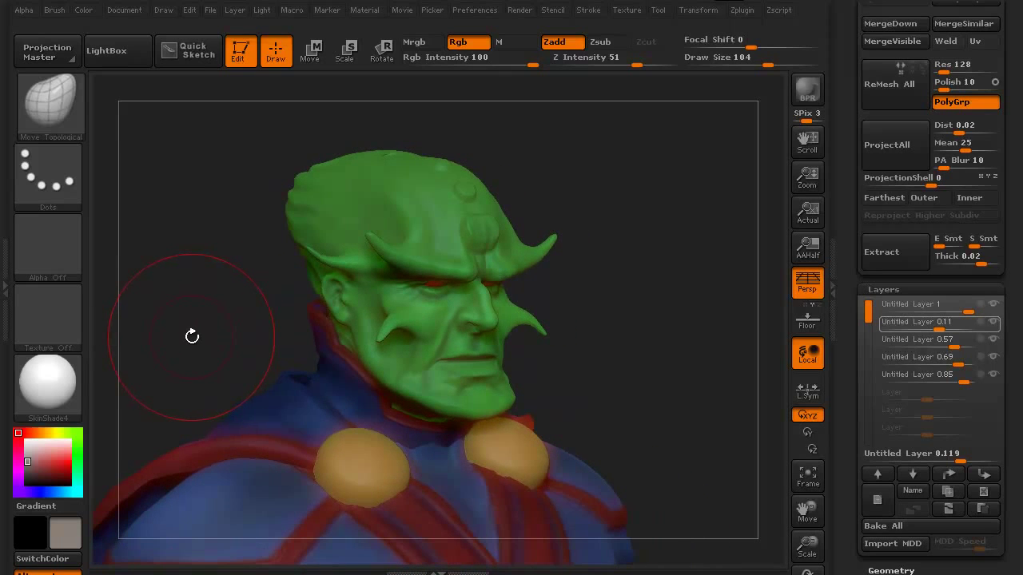
Bake all layers into the head and body mesh, keeping their current blend.
{"action": "left_click", "coordinate": [902, 525]}
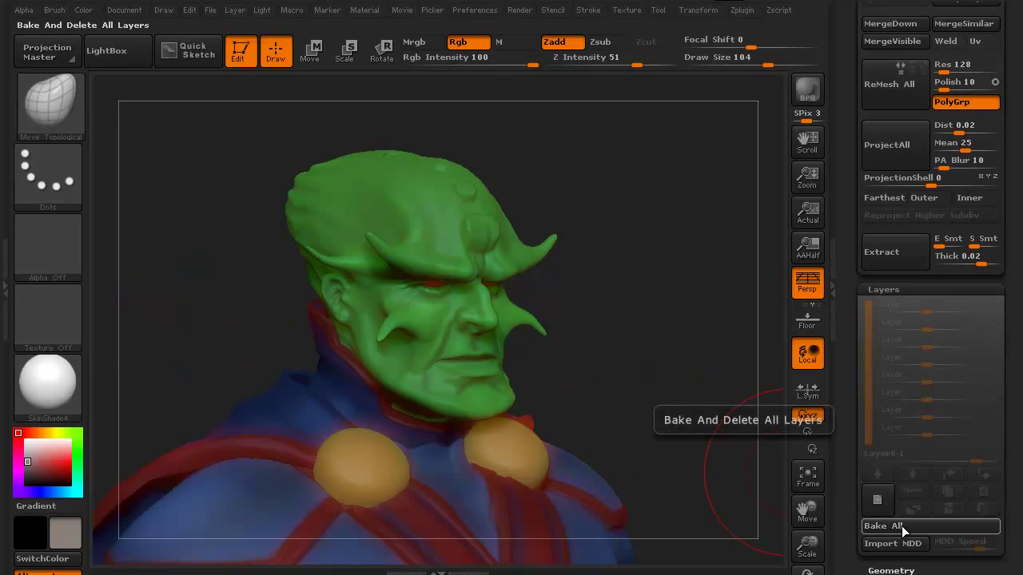
{"action": "left_click_drag", "start_coordinate": [275, 366], "coordinate": [155, 308]}
{"action": "mouse_move", "coordinate": [198, 338]}
{"action": "left_mouse_down"}
{"action": "mouse_move", "coordinate": [244, 354]}
{"action": "mouse_move", "coordinate": [244, 335]}
{"action": "mouse_move", "coordinate": [185, 351]}
{"action": "mouse_move", "coordinate": [210, 317]}
{"action": "mouse_move", "coordinate": [207, 366]}
{"action": "left_mouse_up"}
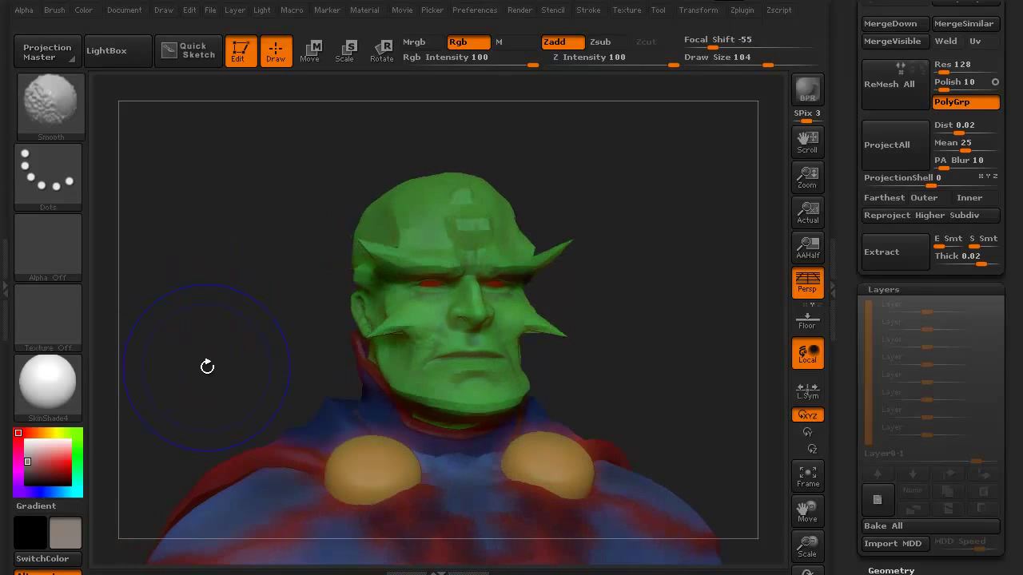
Examine the baked head at lower subdivision levels with the Move Topological brush active and return to the highest level.
{"action": "key", "text": "shift+d"}
{"action": "key", "text": "b"}
{"action": "key", "text": "m"}
{"action": "key", "text": "t"}
{"action": "mouse_move", "coordinate": [208, 335]}
{"action": "left_mouse_down"}
{"action": "mouse_move", "coordinate": [263, 347]}
{"action": "mouse_move", "coordinate": [228, 361]}
{"action": "mouse_move", "coordinate": [188, 340]}
{"action": "mouse_move", "coordinate": [192, 304]}
{"action": "mouse_move", "coordinate": [231, 343]}
{"action": "mouse_move", "coordinate": [264, 345]}
{"action": "mouse_move", "coordinate": [200, 338]}
{"action": "mouse_move", "coordinate": [222, 331]}
{"action": "mouse_move", "coordinate": [203, 338]}
{"action": "mouse_move", "coordinate": [203, 320]}
{"action": "mouse_move", "coordinate": [223, 327]}
{"action": "mouse_move", "coordinate": [248, 317]}
{"action": "mouse_move", "coordinate": [253, 327]}
{"action": "mouse_move", "coordinate": [155, 349]}
{"action": "mouse_move", "coordinate": [187, 343]}
{"action": "mouse_move", "coordinate": [170, 346]}
{"action": "mouse_move", "coordinate": [179, 345]}
{"action": "left_mouse_up"}
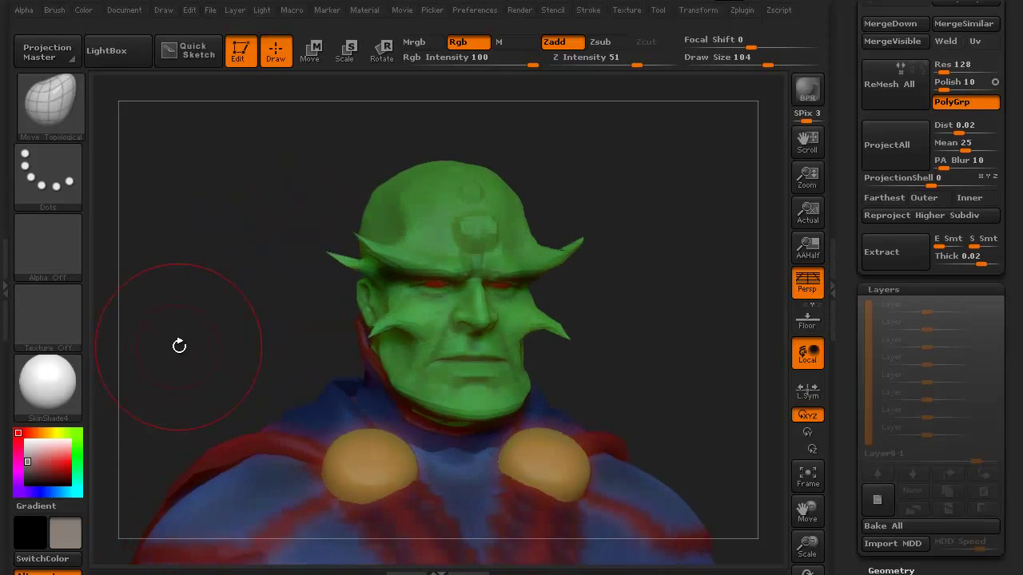
{"action": "key", "text": "d"}
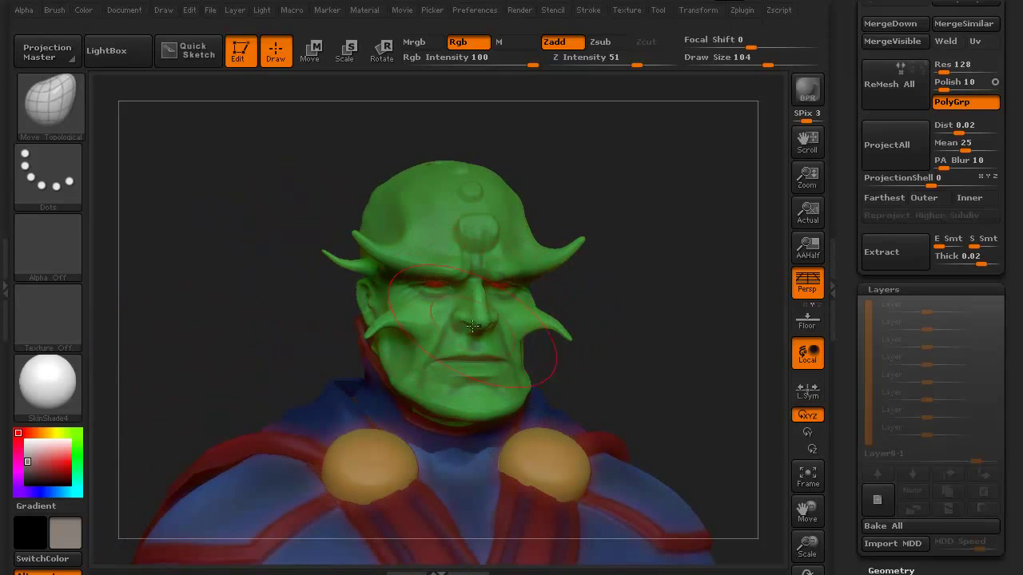
Put the layer settings away, show the model's subtool list and examine the baked head from several angles.
{"action": "left_click_drag", "start_coordinate": [206, 331], "coordinate": [183, 294]}
{"action": "left_click_drag", "start_coordinate": [228, 352], "coordinate": [215, 296]}
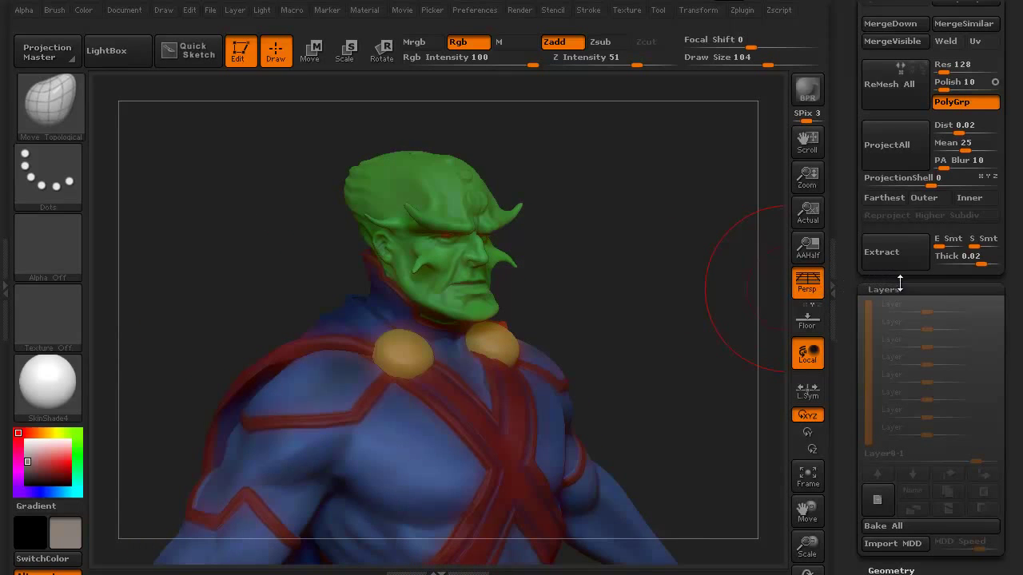
{"action": "left_click", "coordinate": [937, 289]}
{"action": "left_click_drag", "start_coordinate": [1009, 278], "coordinate": [1013, 505]}
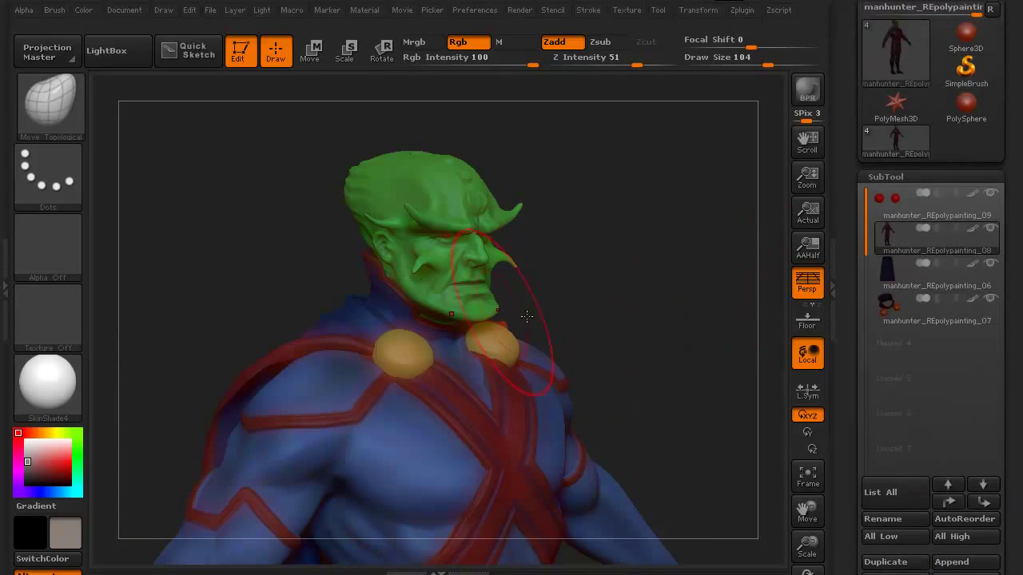
{"action": "left_click_drag", "start_coordinate": [292, 261], "coordinate": [222, 309]}
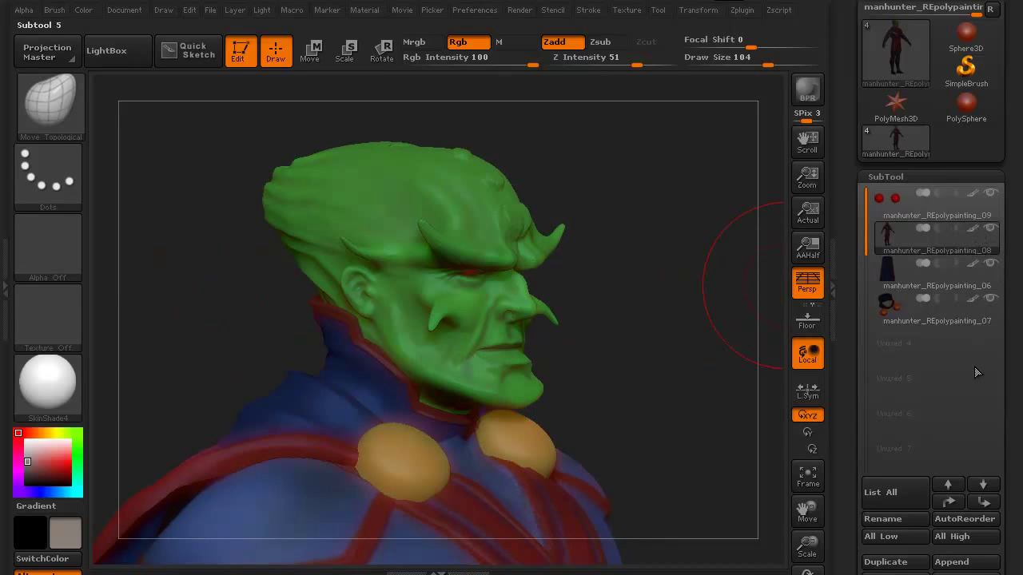
{"action": "left_click_drag", "start_coordinate": [619, 336], "coordinate": [205, 310]}
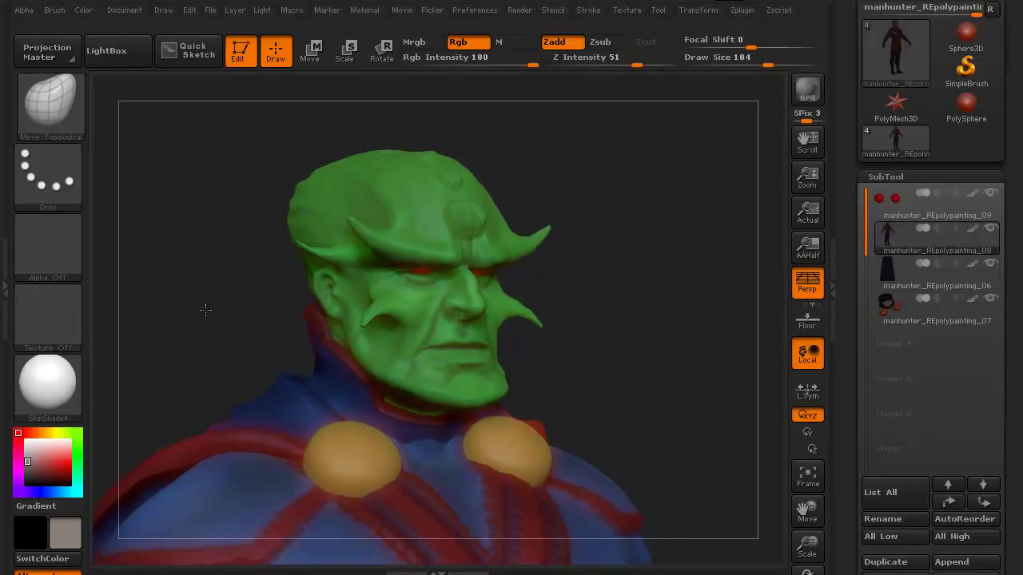